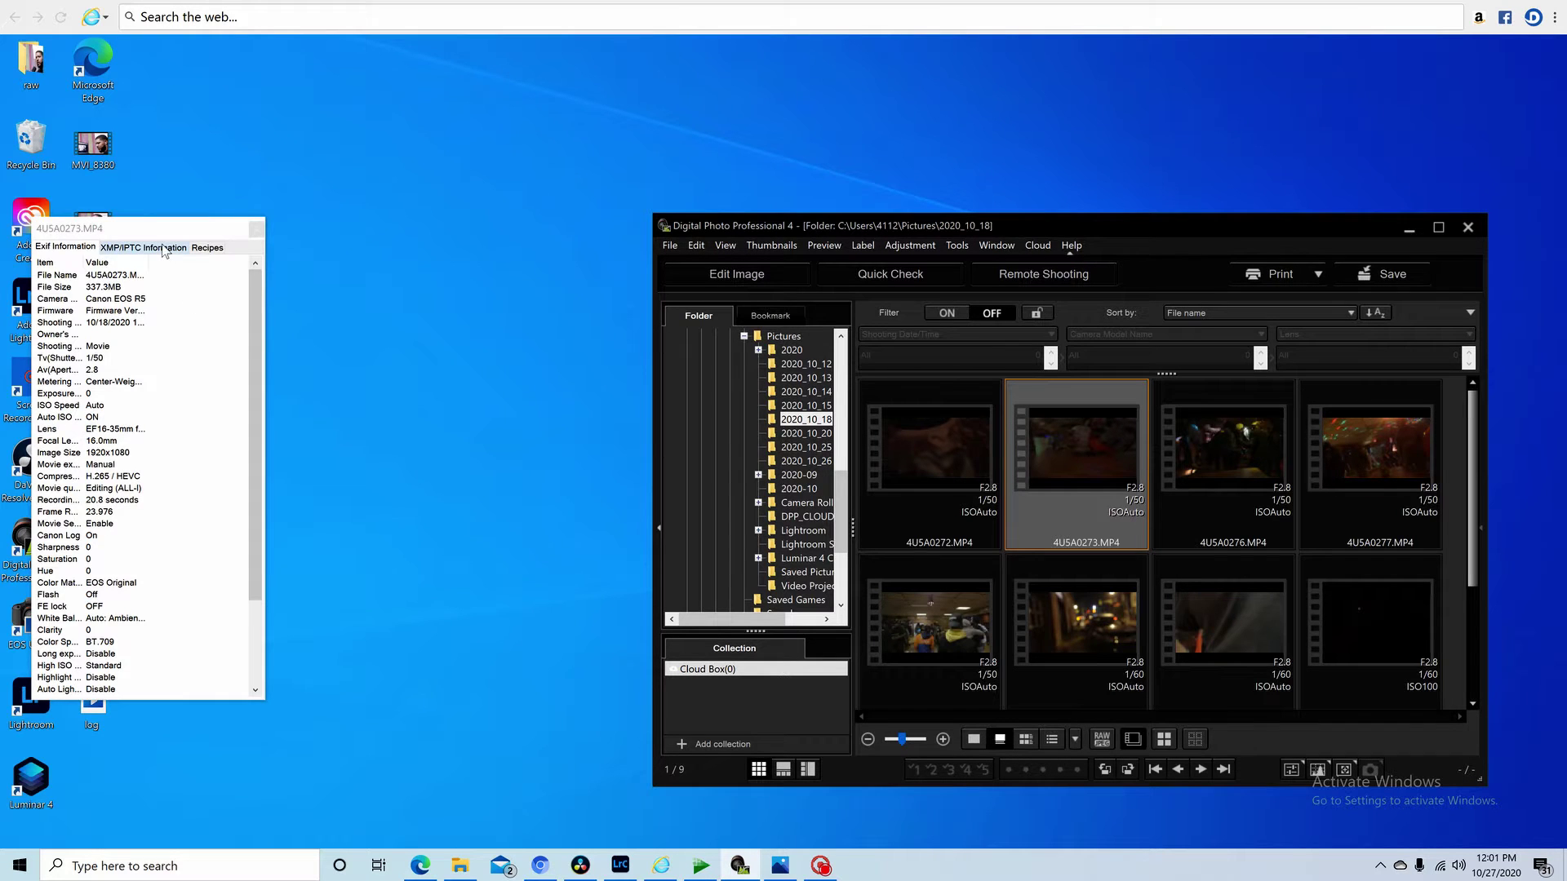
Step: Move the Exif Information window for 4U5A0273.MP4 beside the DPP thumbnail browser
left_click_drag(157, 228, 288, 198)
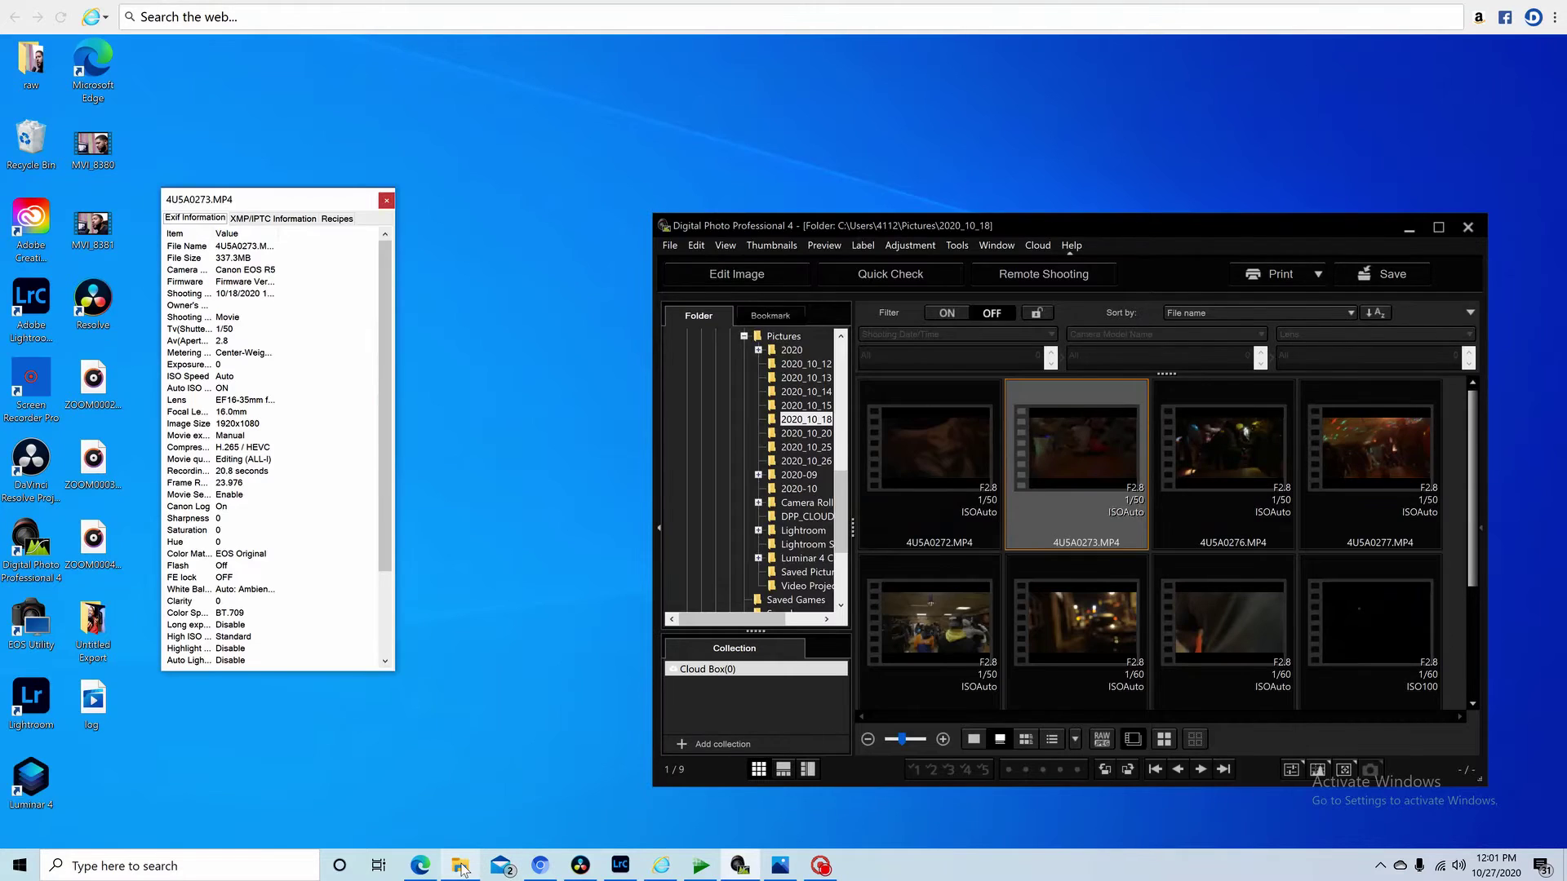
Step: Show the nine clips of Pictures › 2020_10_18 in File Explorer
left_click(460, 865)
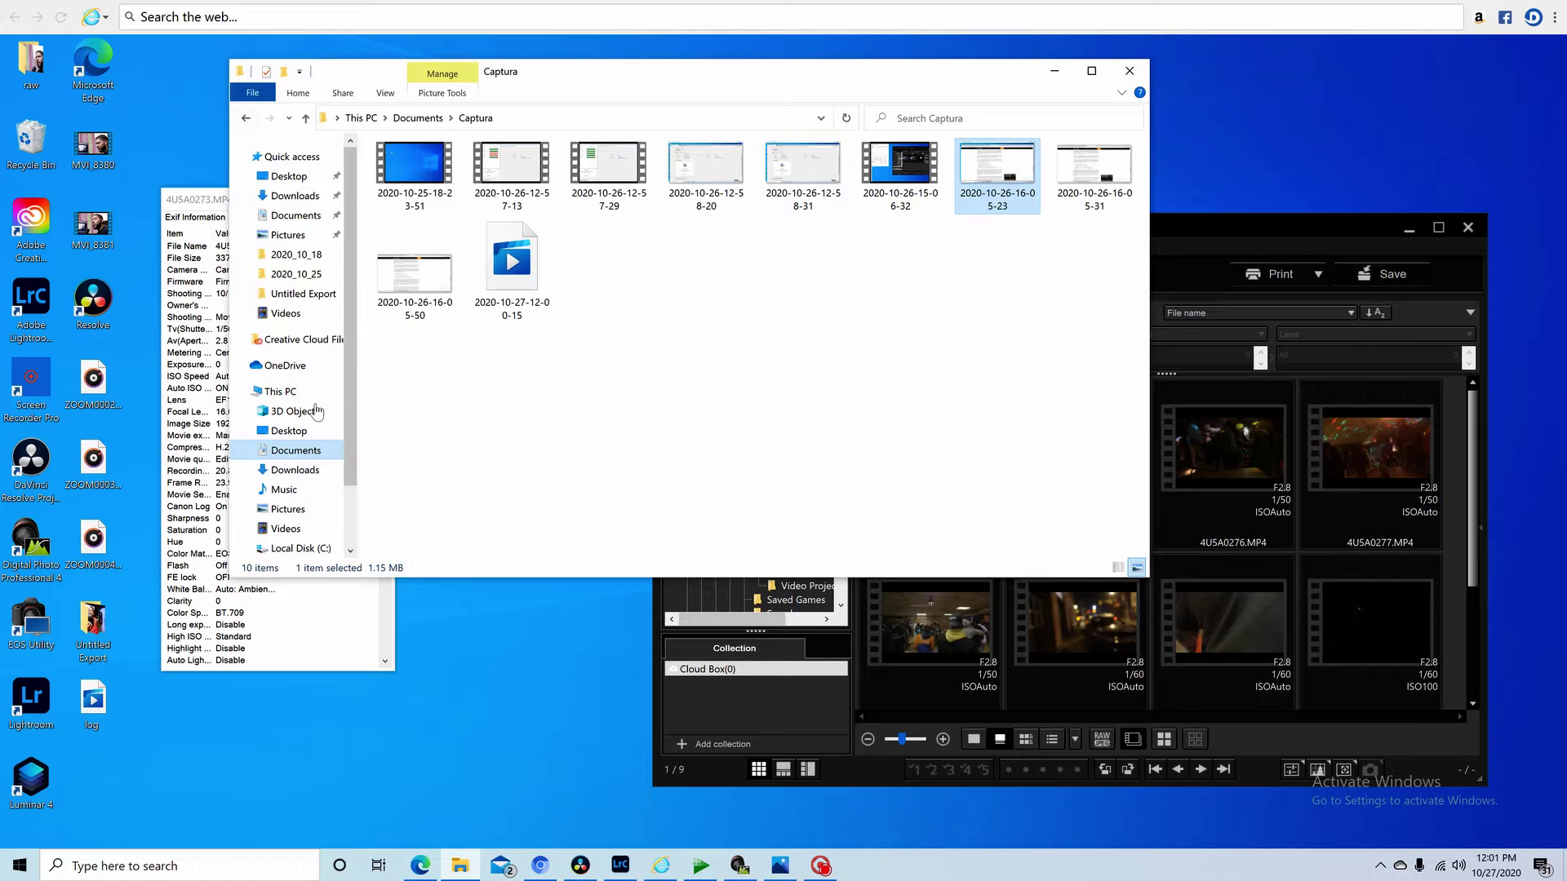
left_click(306, 257)
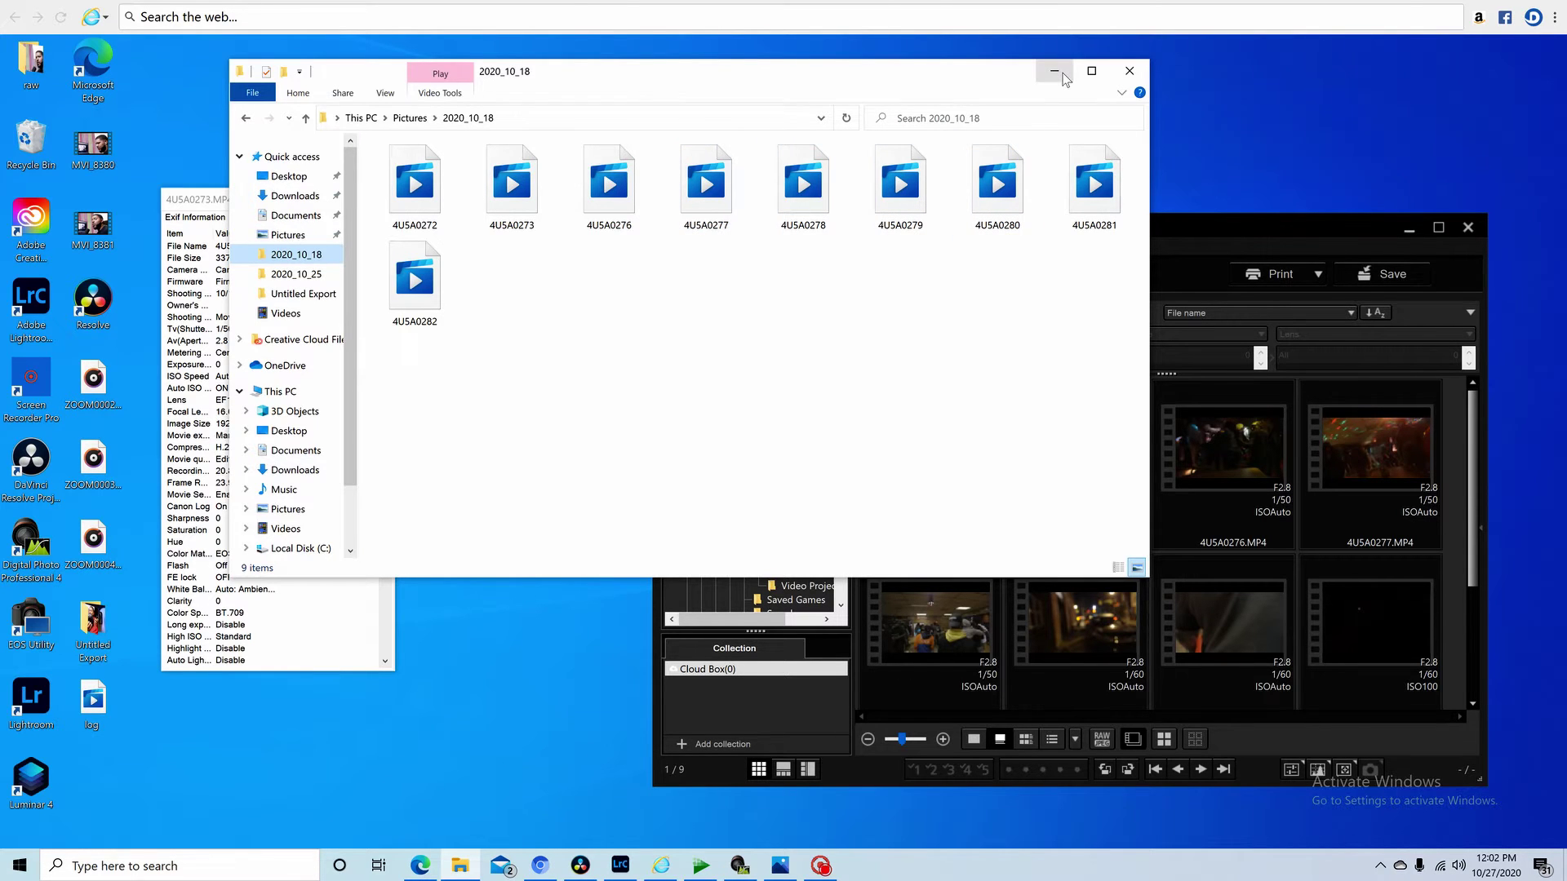
Step: Attempt 4U5A0277 in Movies & TV, dismiss the 0xc00d3e8c unsupported-format error, and close the player
double_click(697, 204)
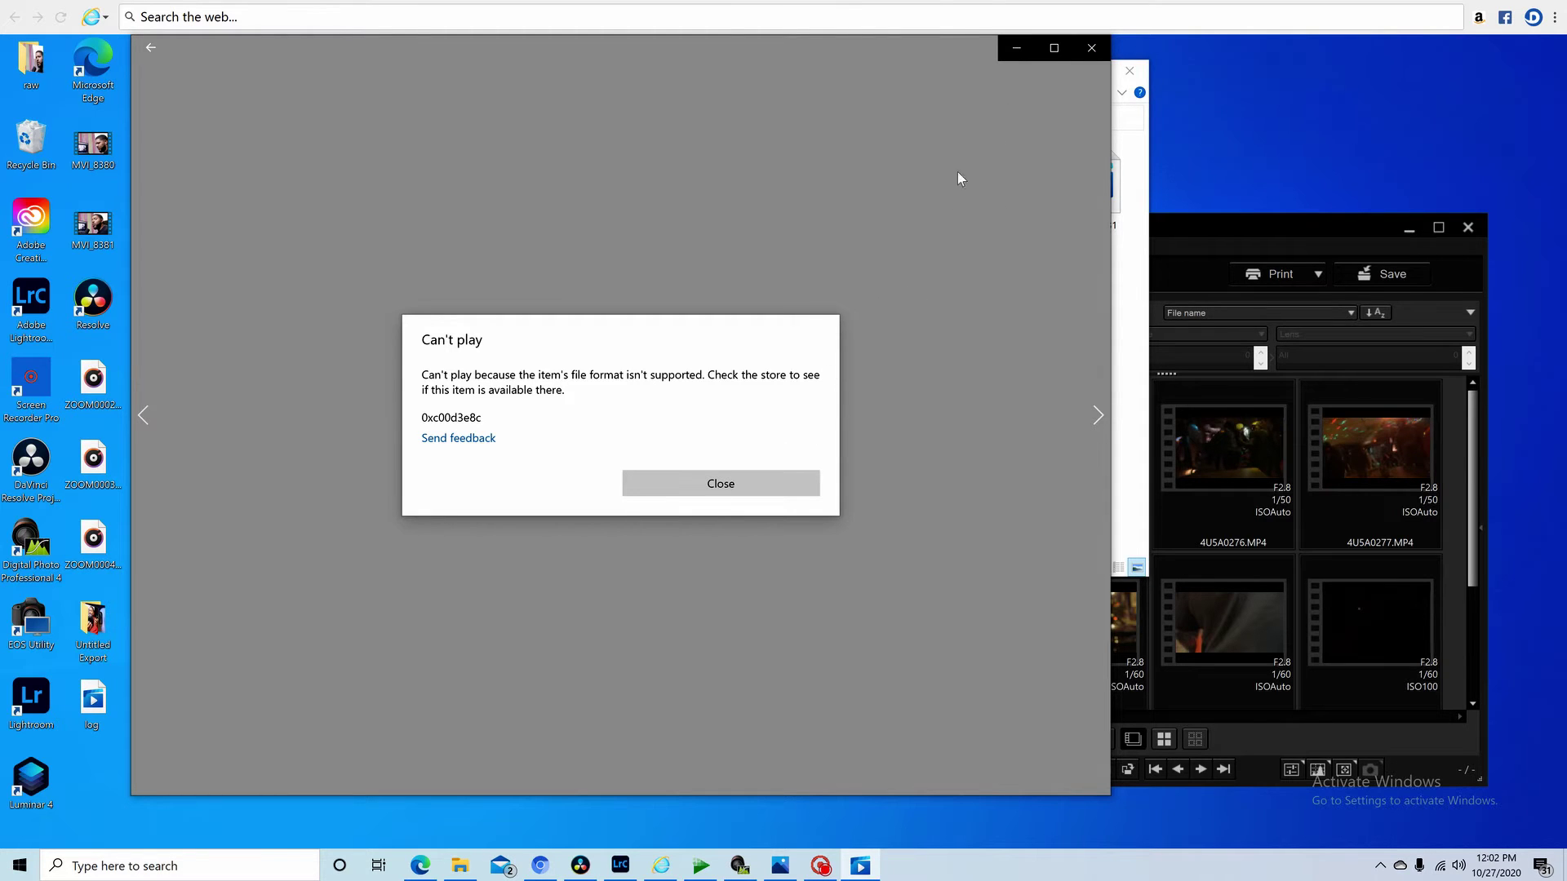
left_click(756, 488)
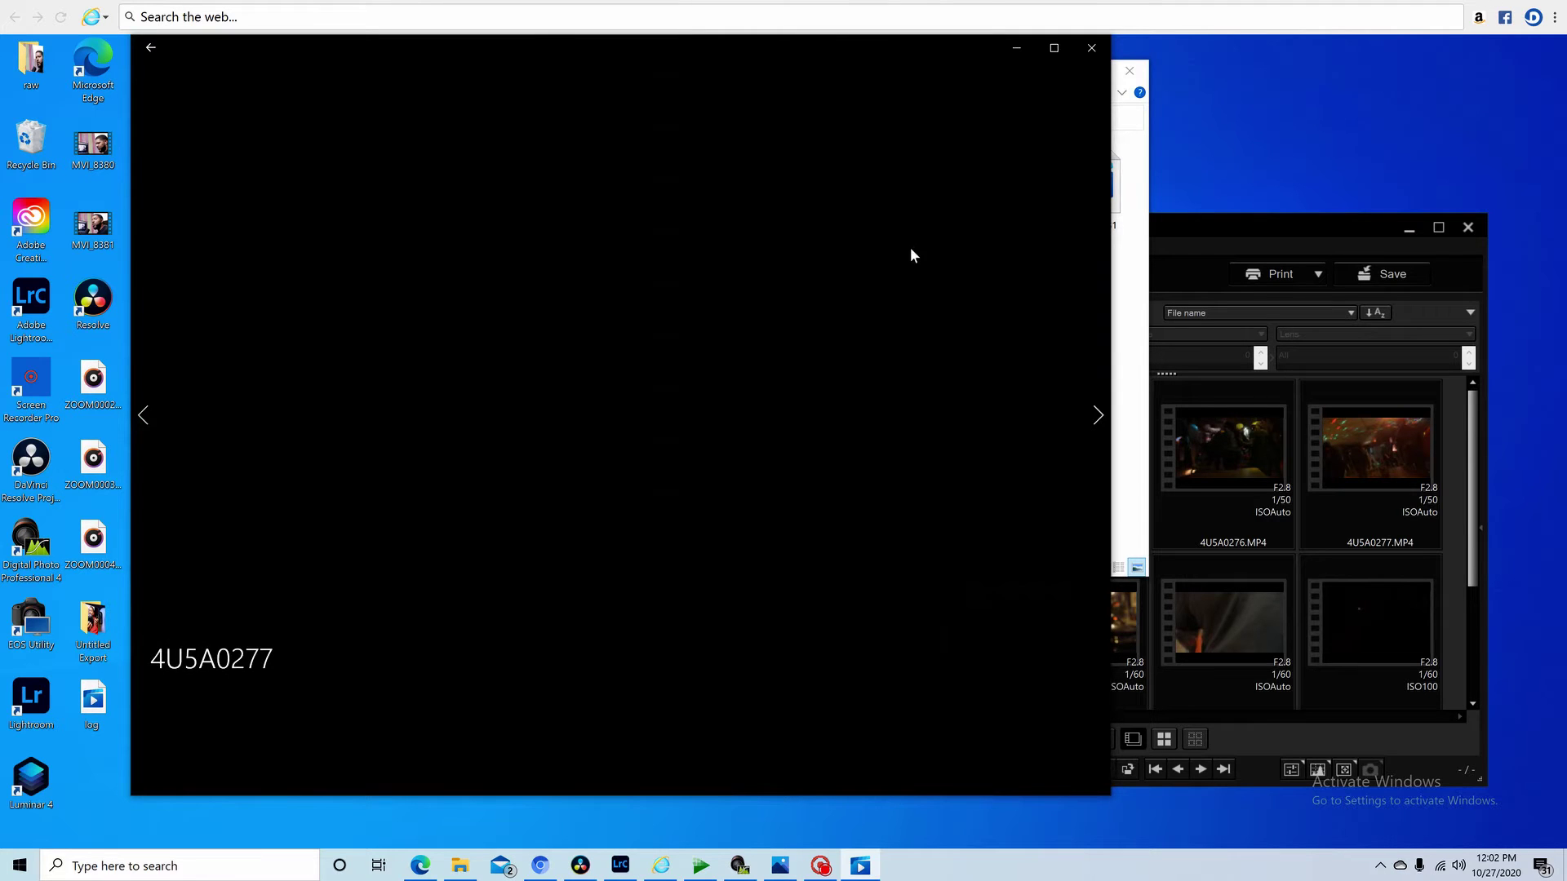
left_click(1090, 47)
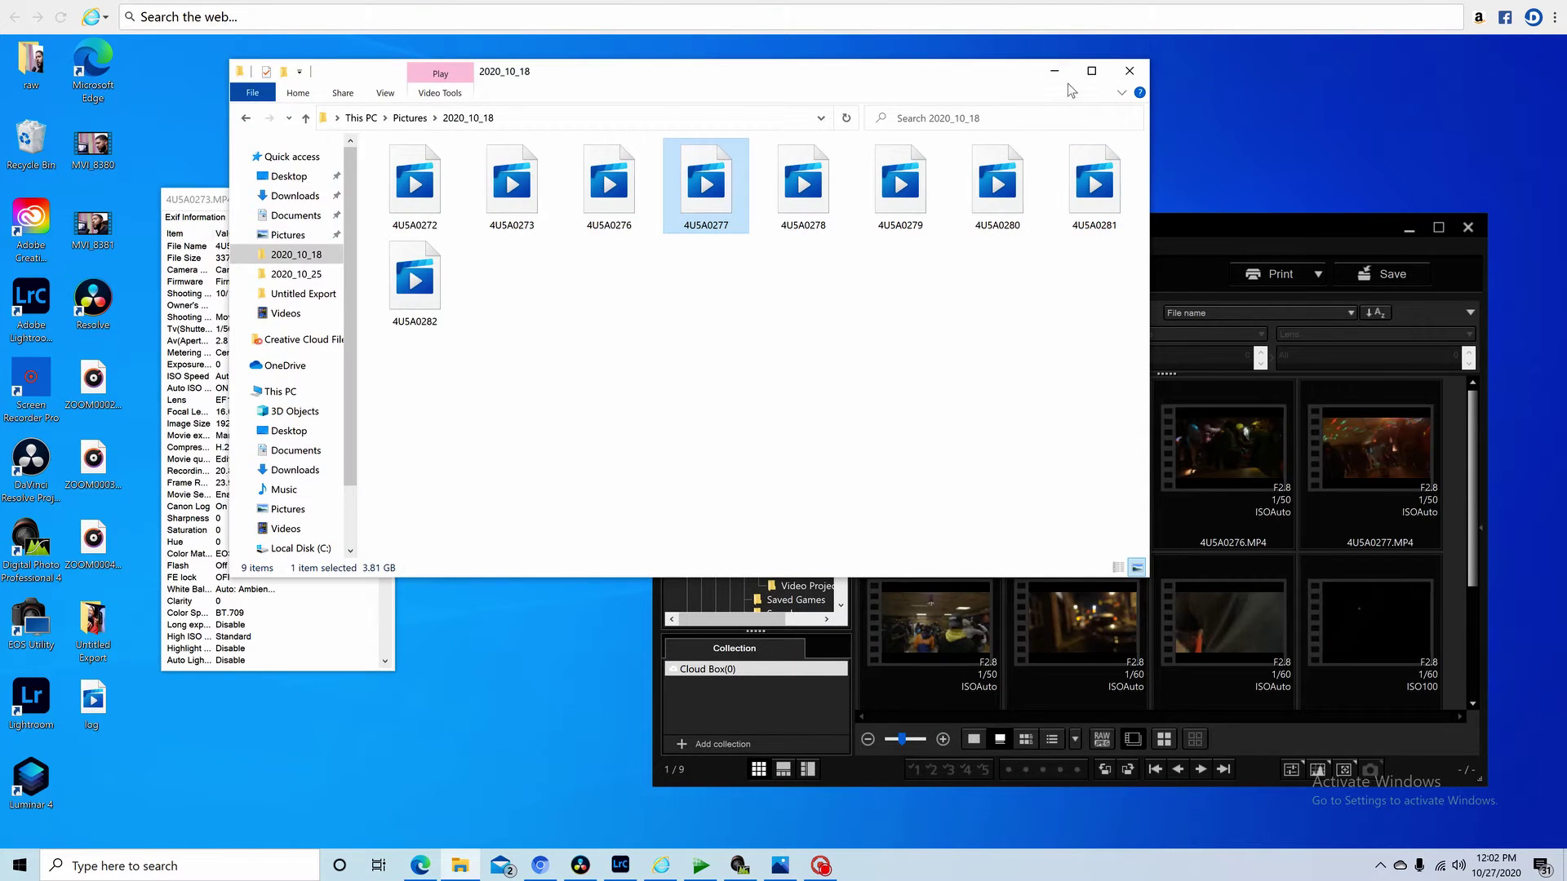
Step: Select 4U5A0277.MP4 in DPP to show its Exif: H.265/HEVC, 242.4 seconds, 3910.5MB
left_click(1054, 71)
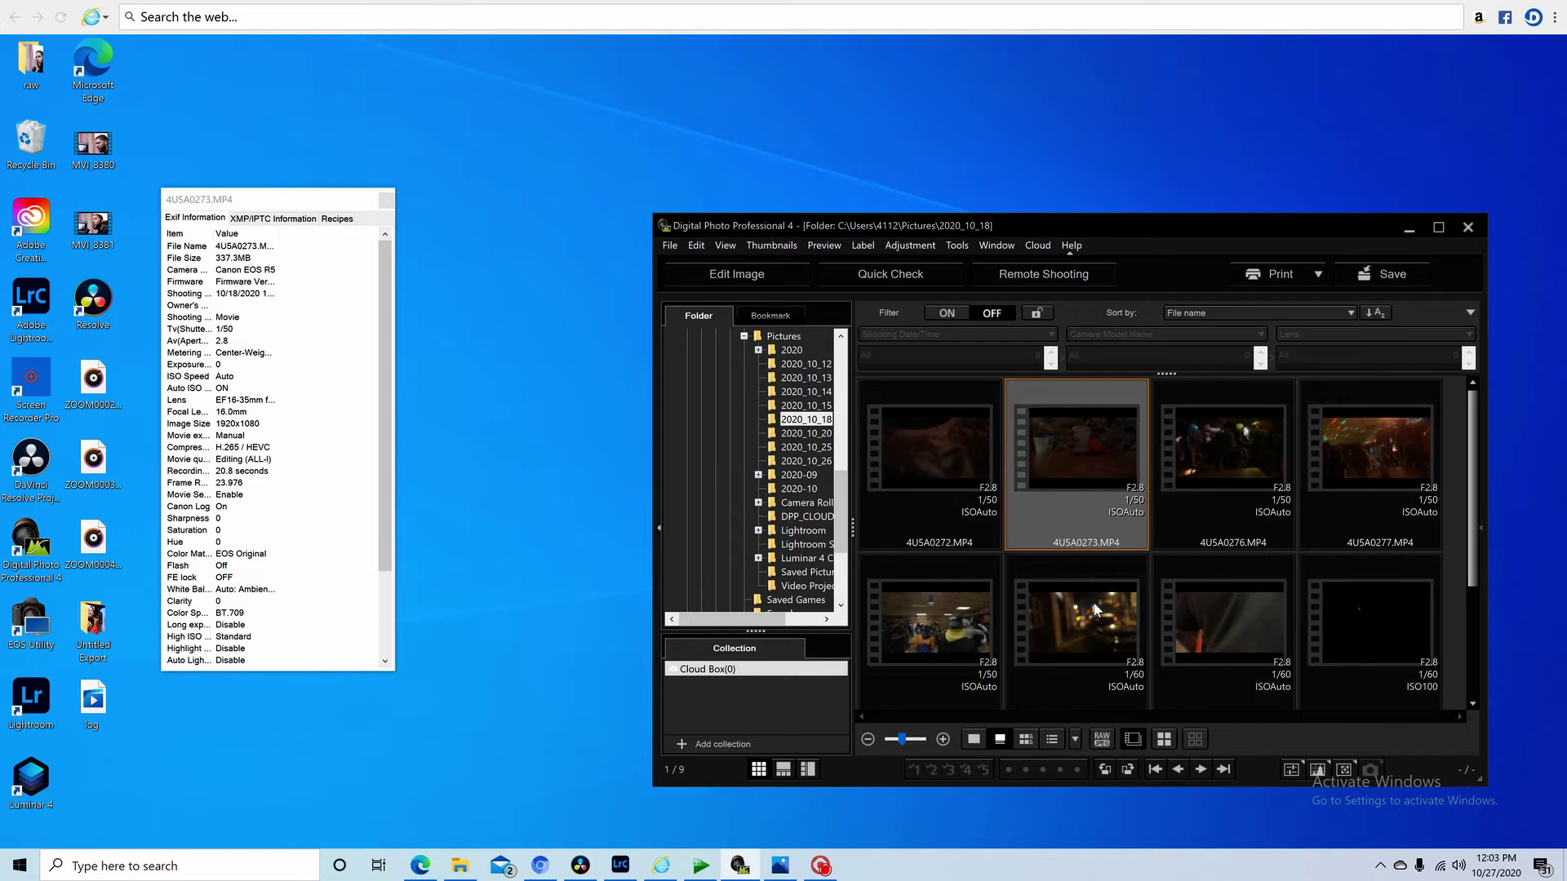
scroll(1113, 618, "down", 2)
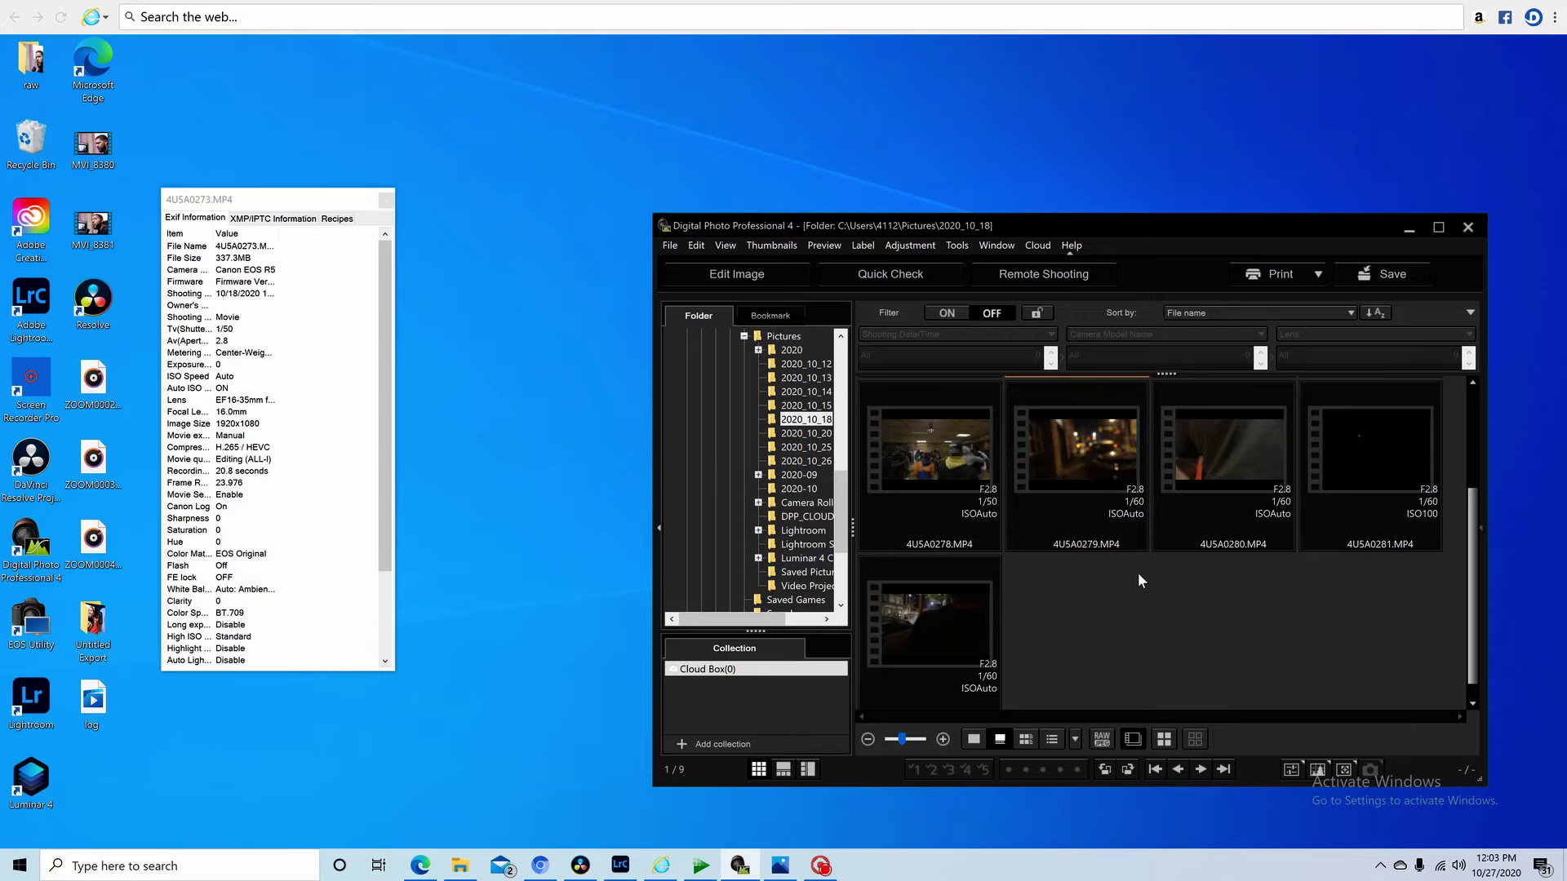
scroll(1032, 558, "up", 2)
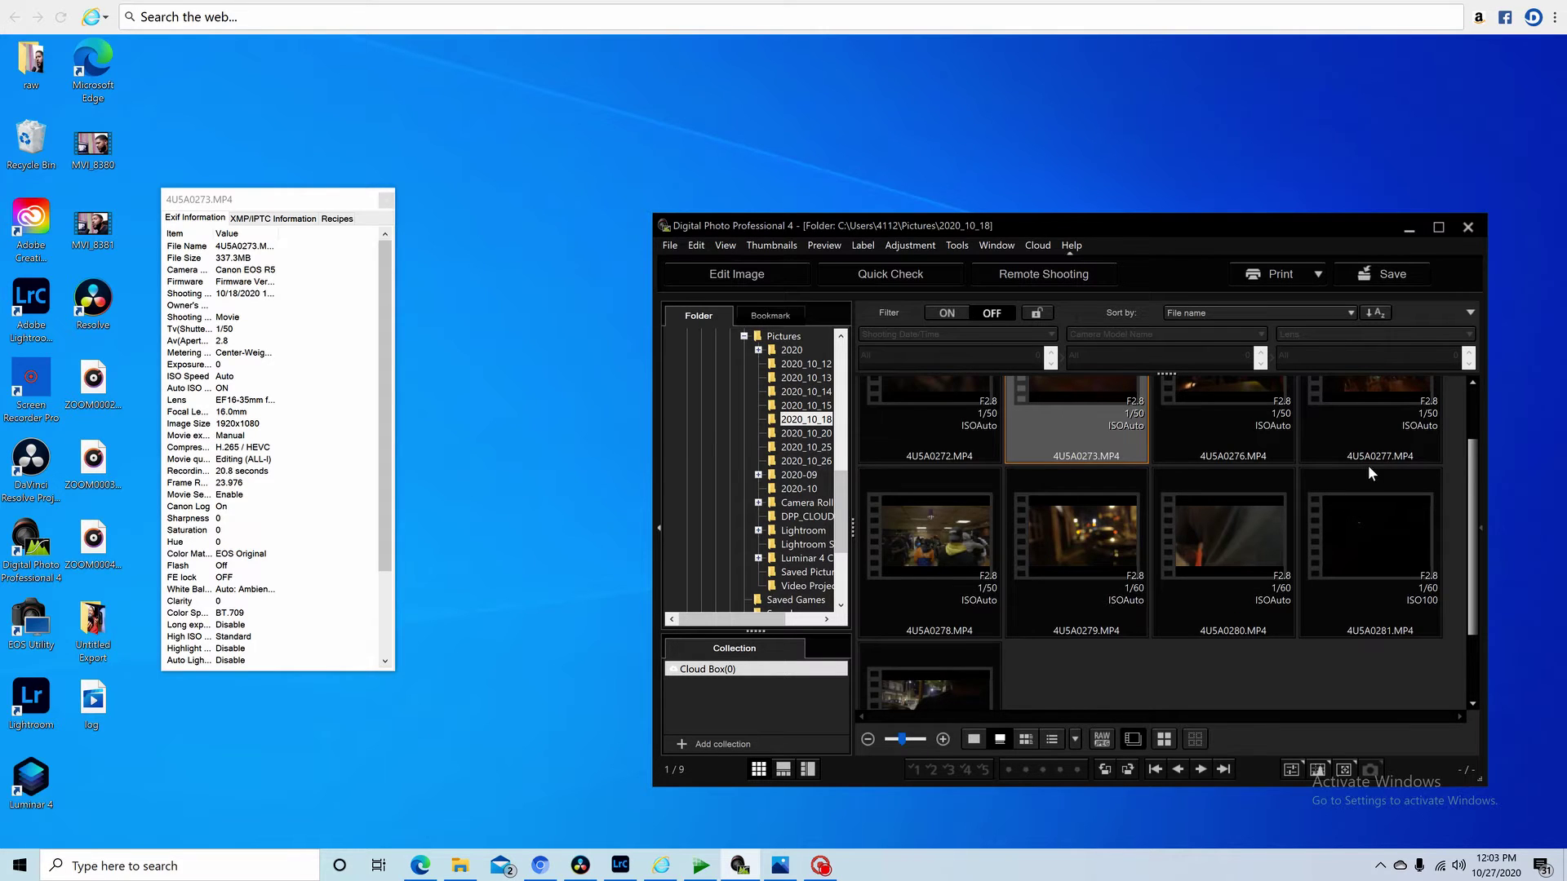
left_click(1371, 419)
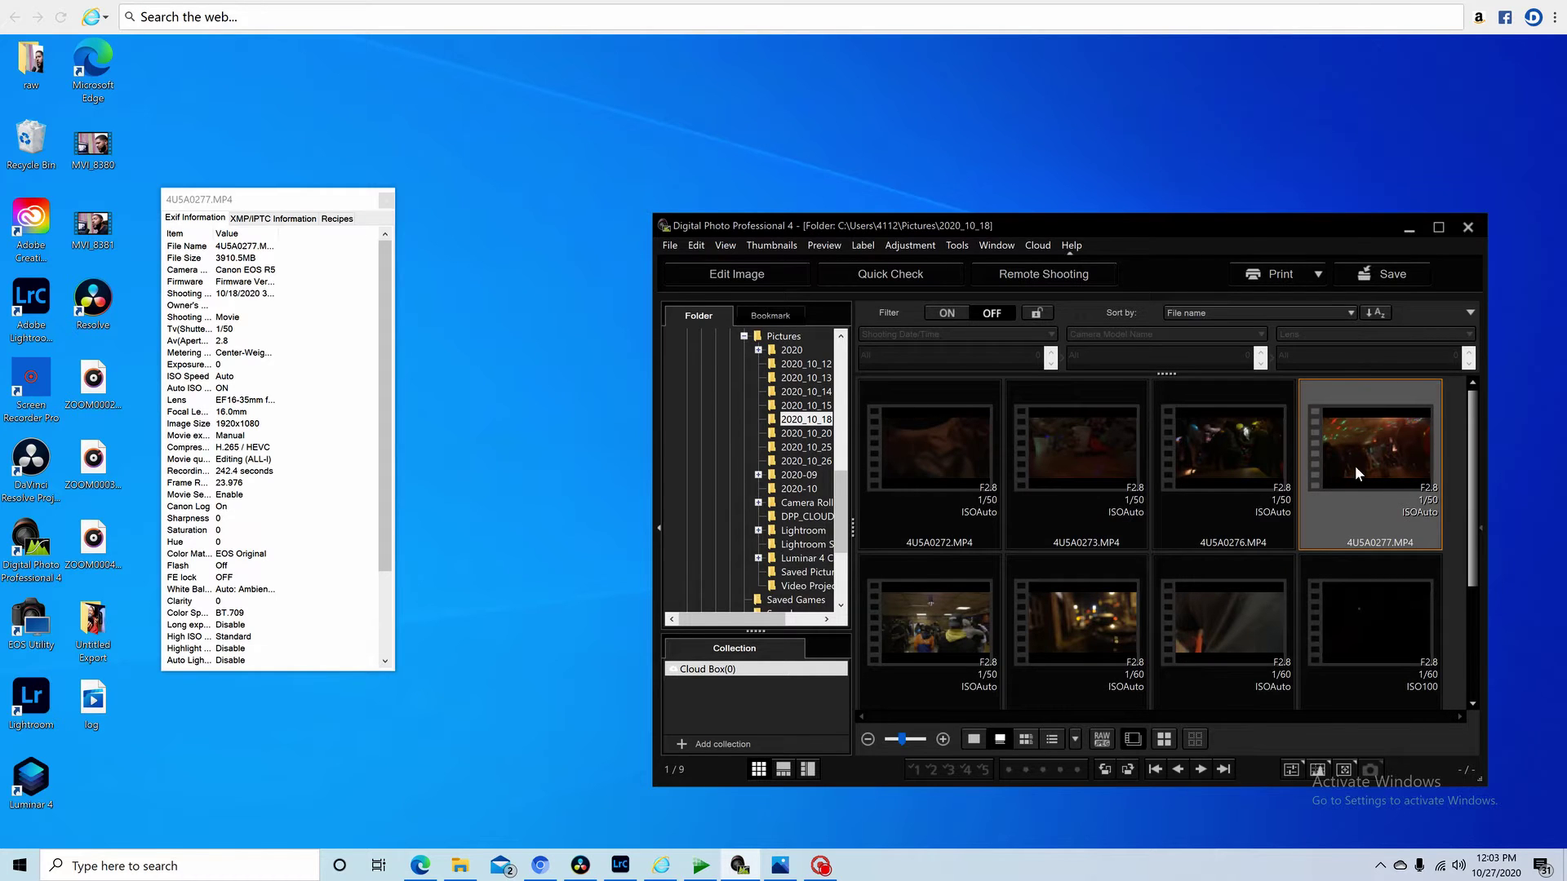
Step: Play 4U5A0277.MP4 in the DPP movie viewer with the Histogram panel moved aside
double_click(1355, 465)
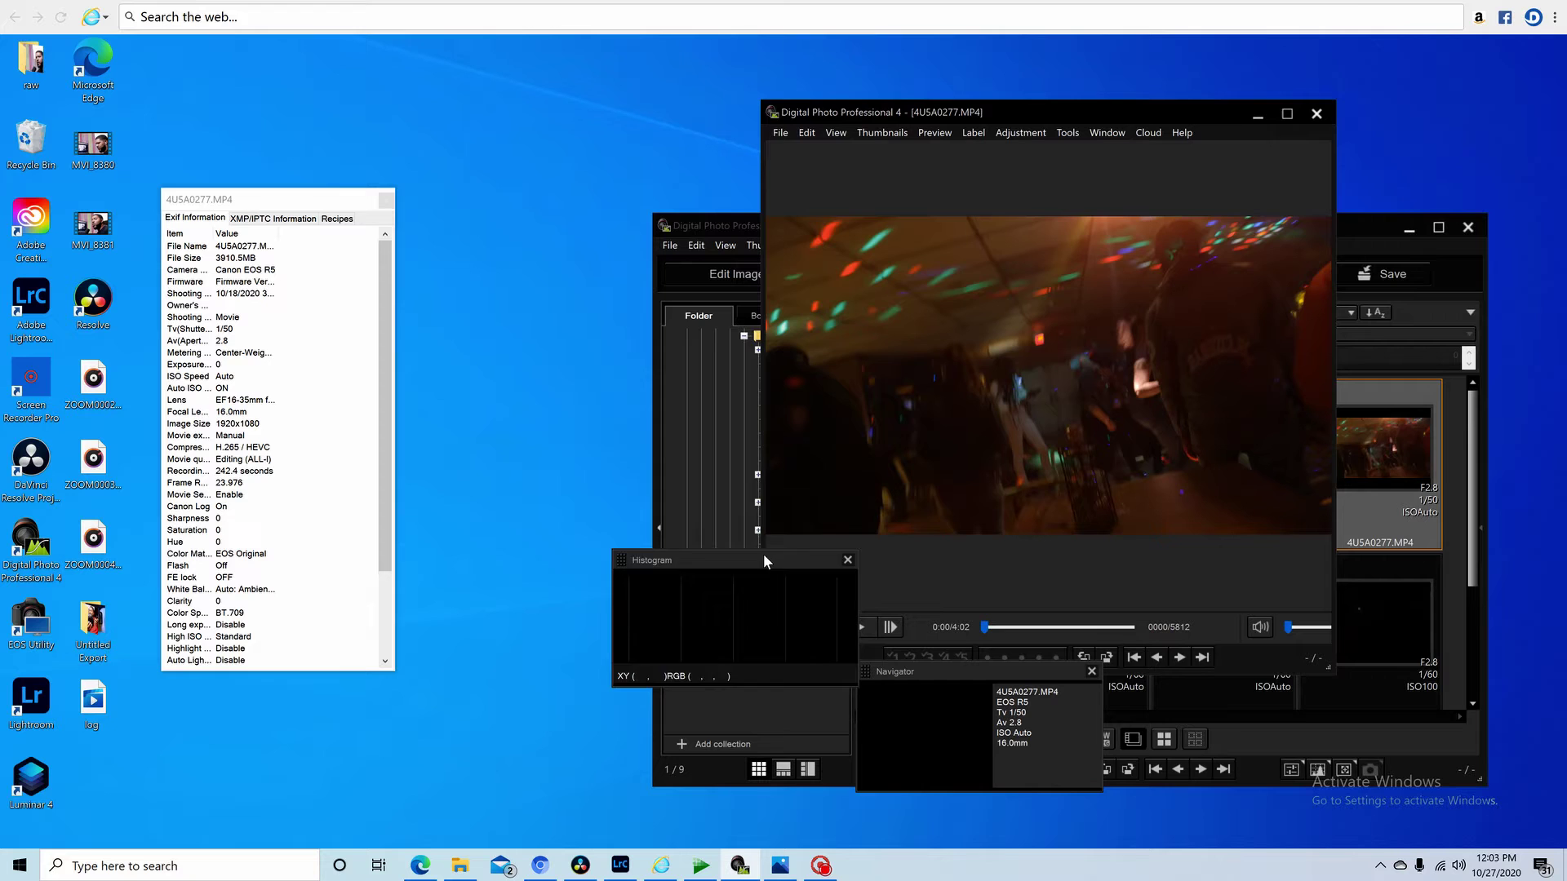
left_click_drag(764, 559, 595, 304)
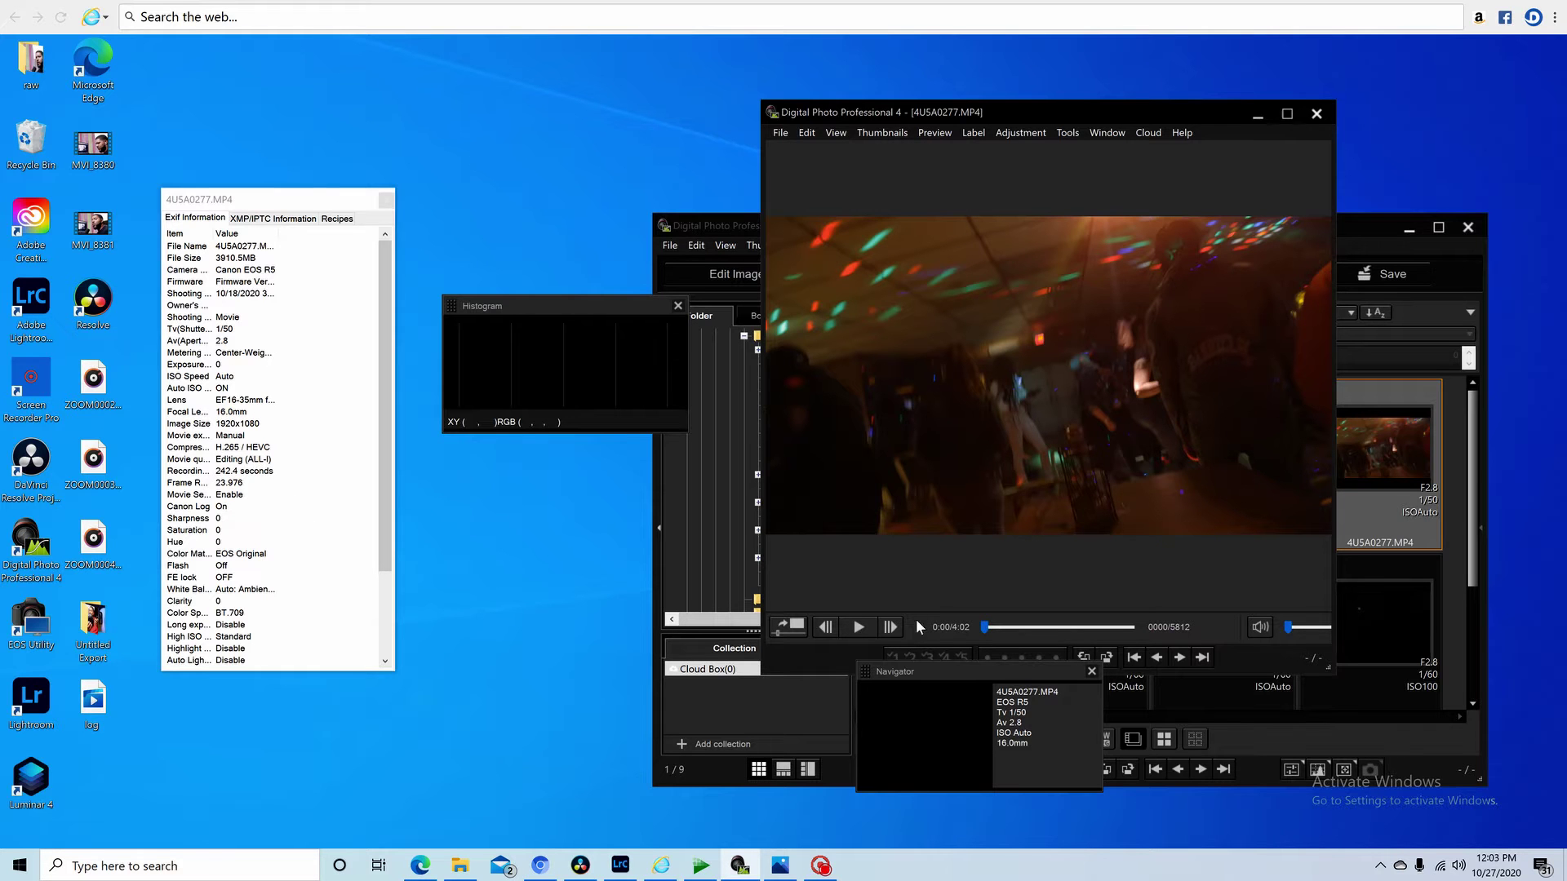
left_click(865, 630)
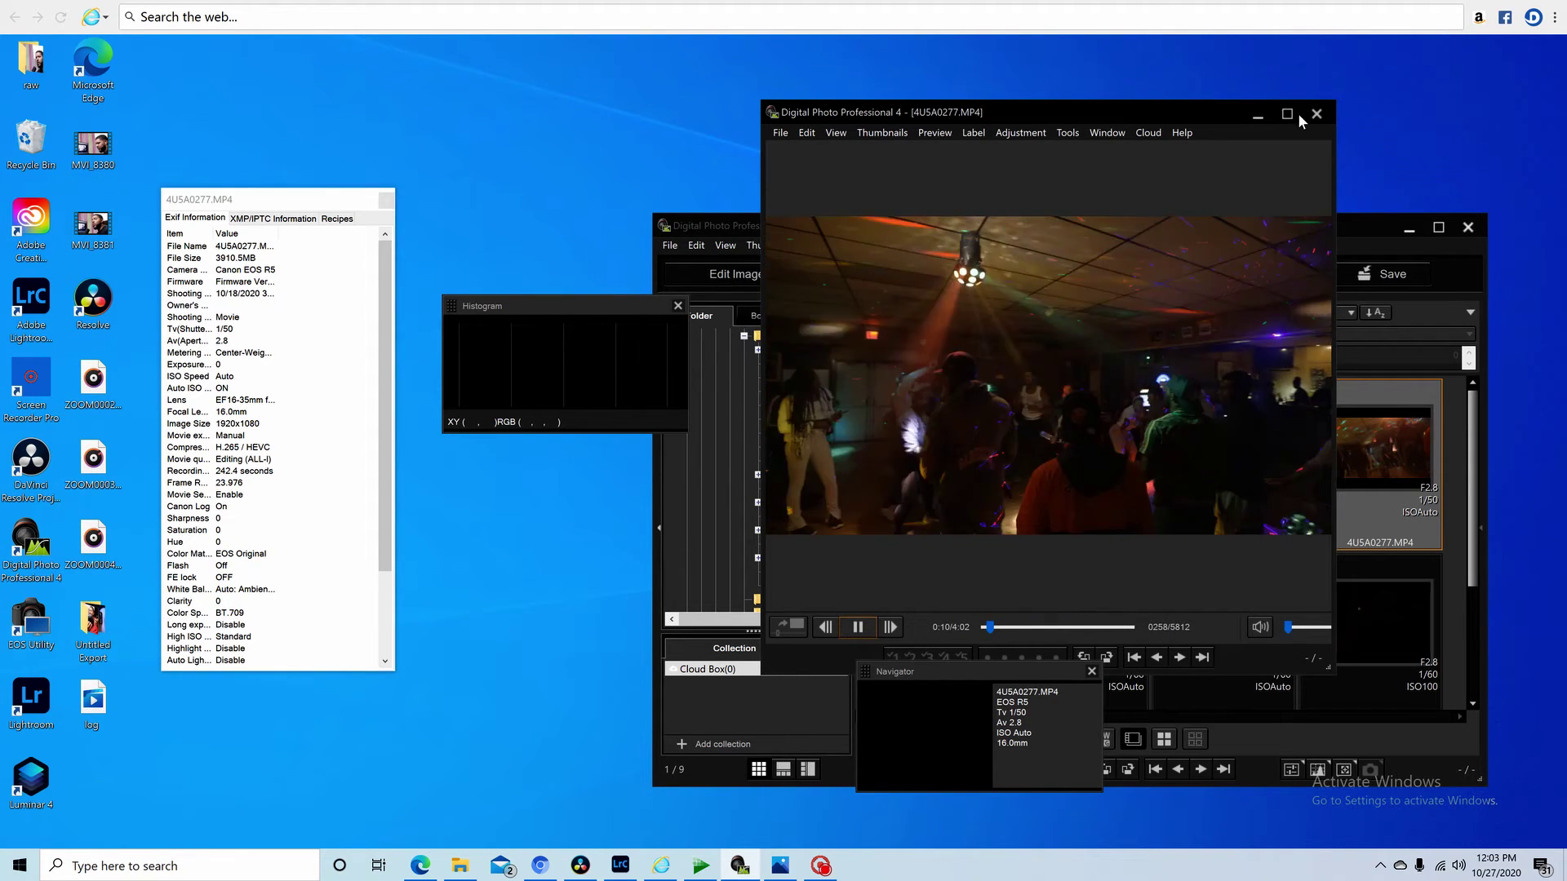
Step: Close the viewer and browse the 2020_10_20 folder, showing 4U5A0392.MP4 as H.264/AVC 4096x2160
left_click(1316, 113)
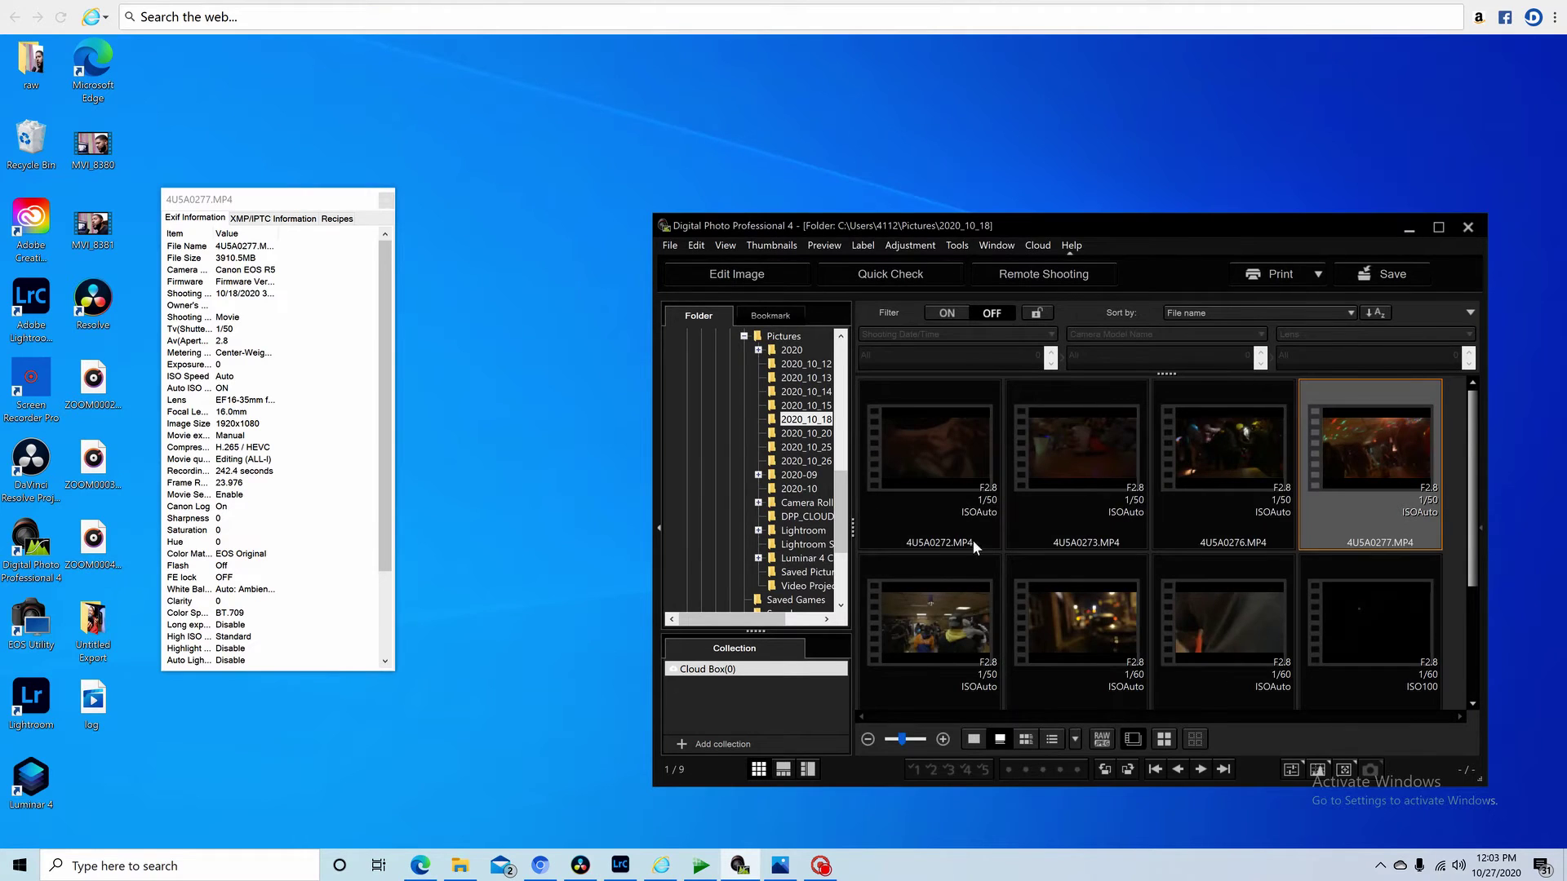
left_click(813, 433)
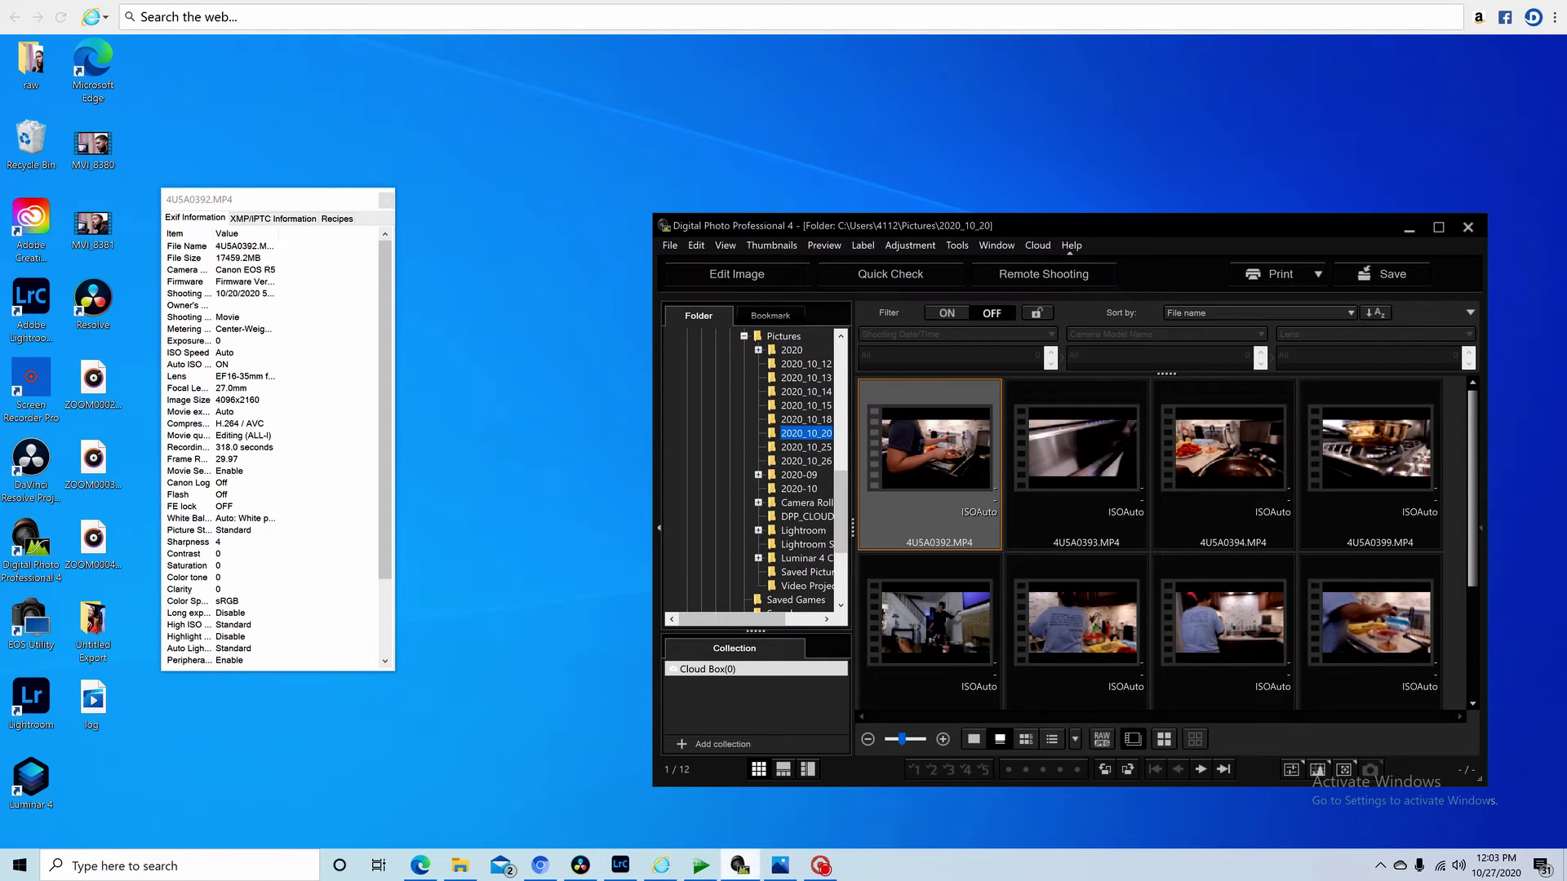
left_click(468, 871)
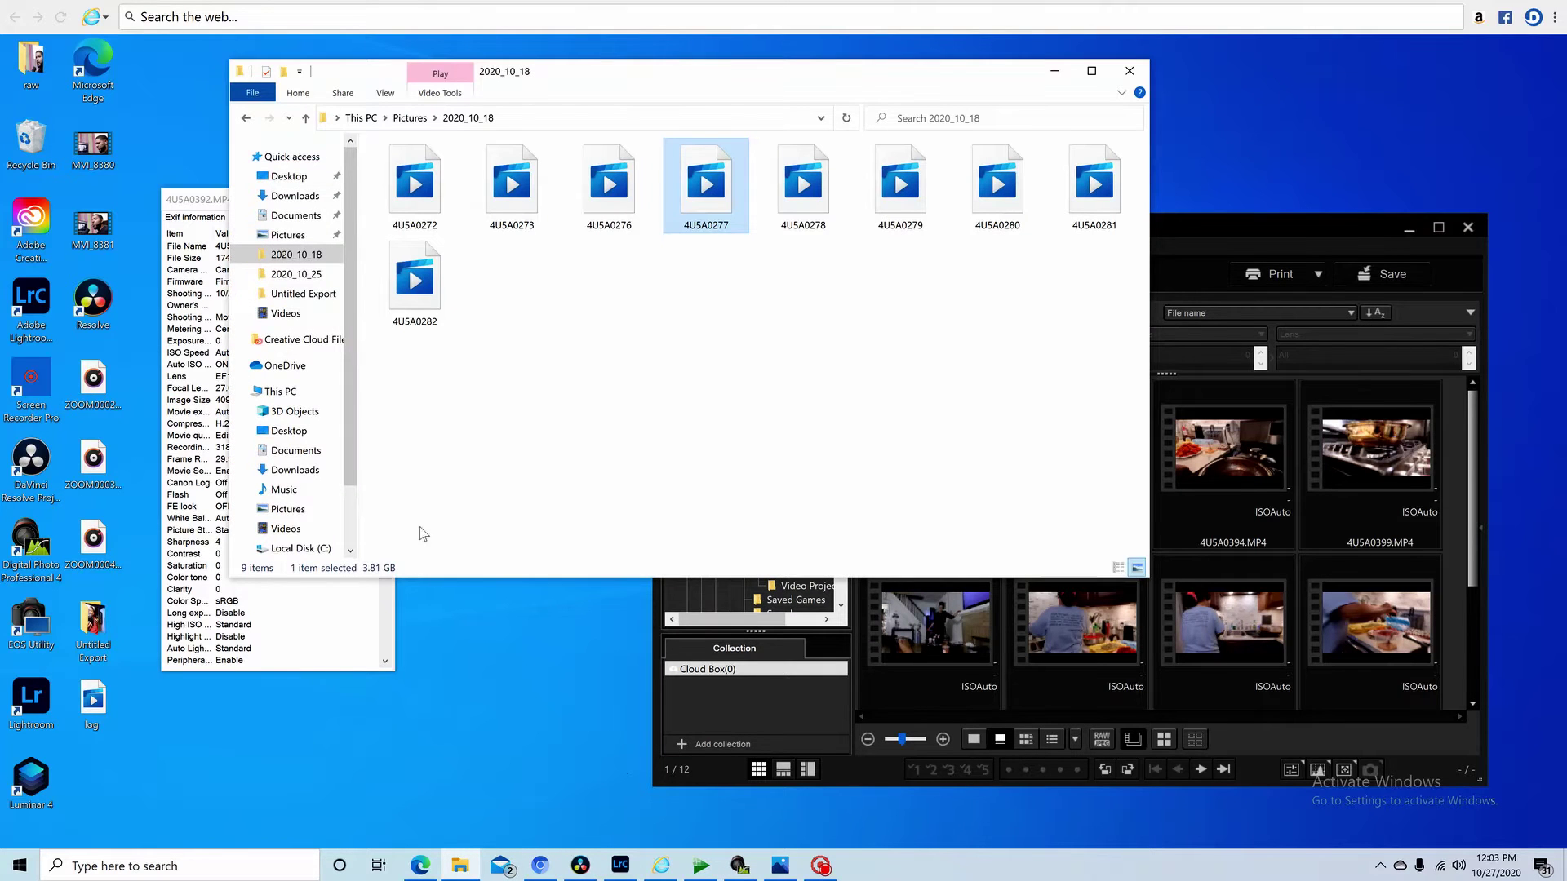
Step: Open clip 4U5A0409 from Pictures › 2020_10_20 with Movies & TV
left_click(327, 237)
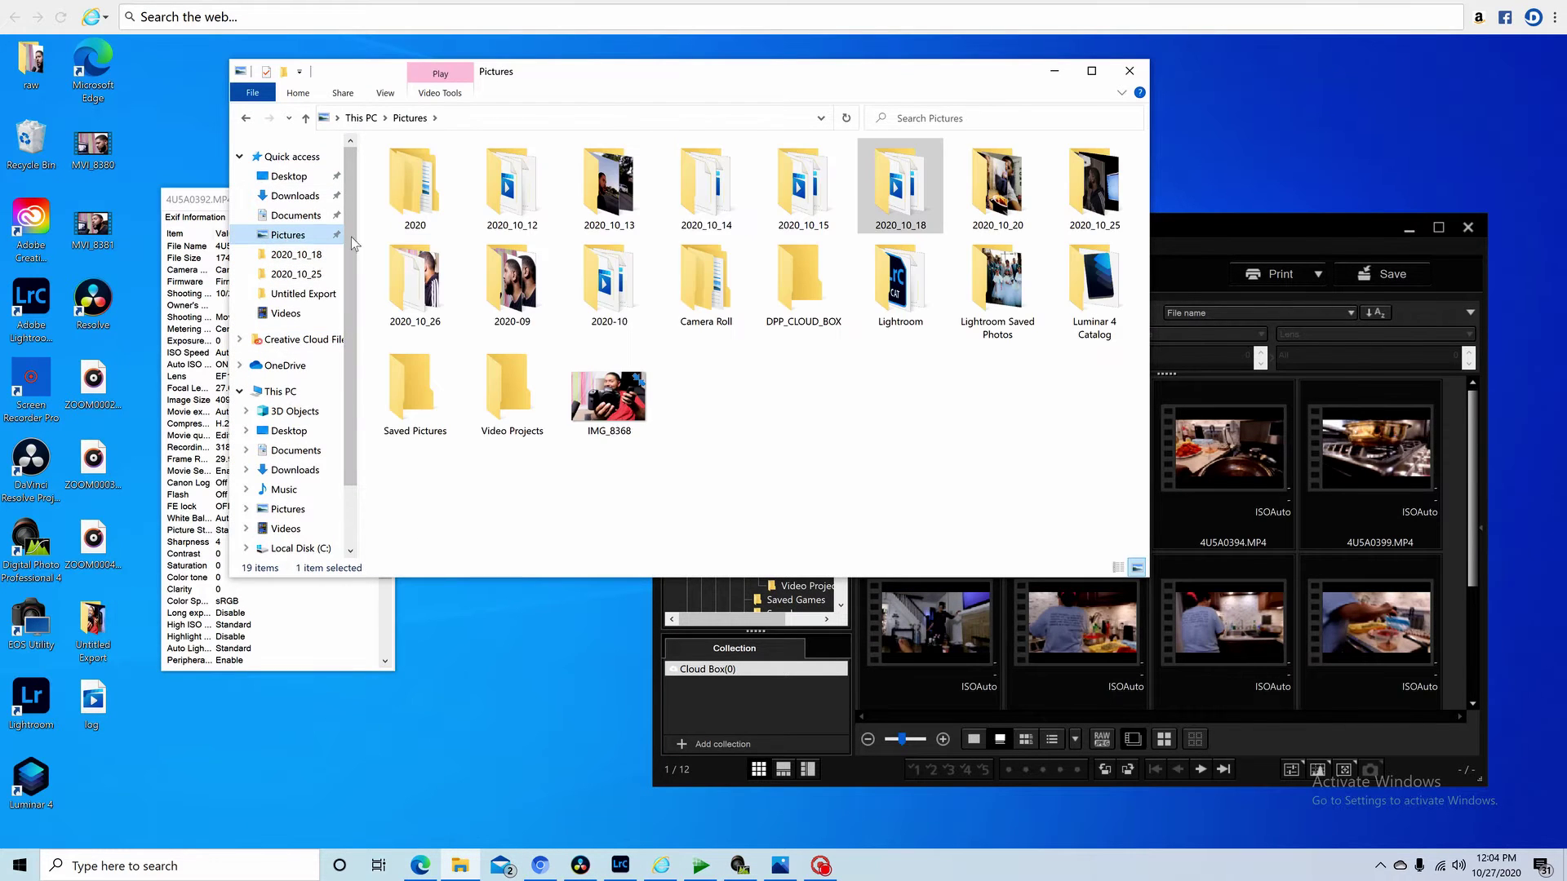
double_click(1022, 217)
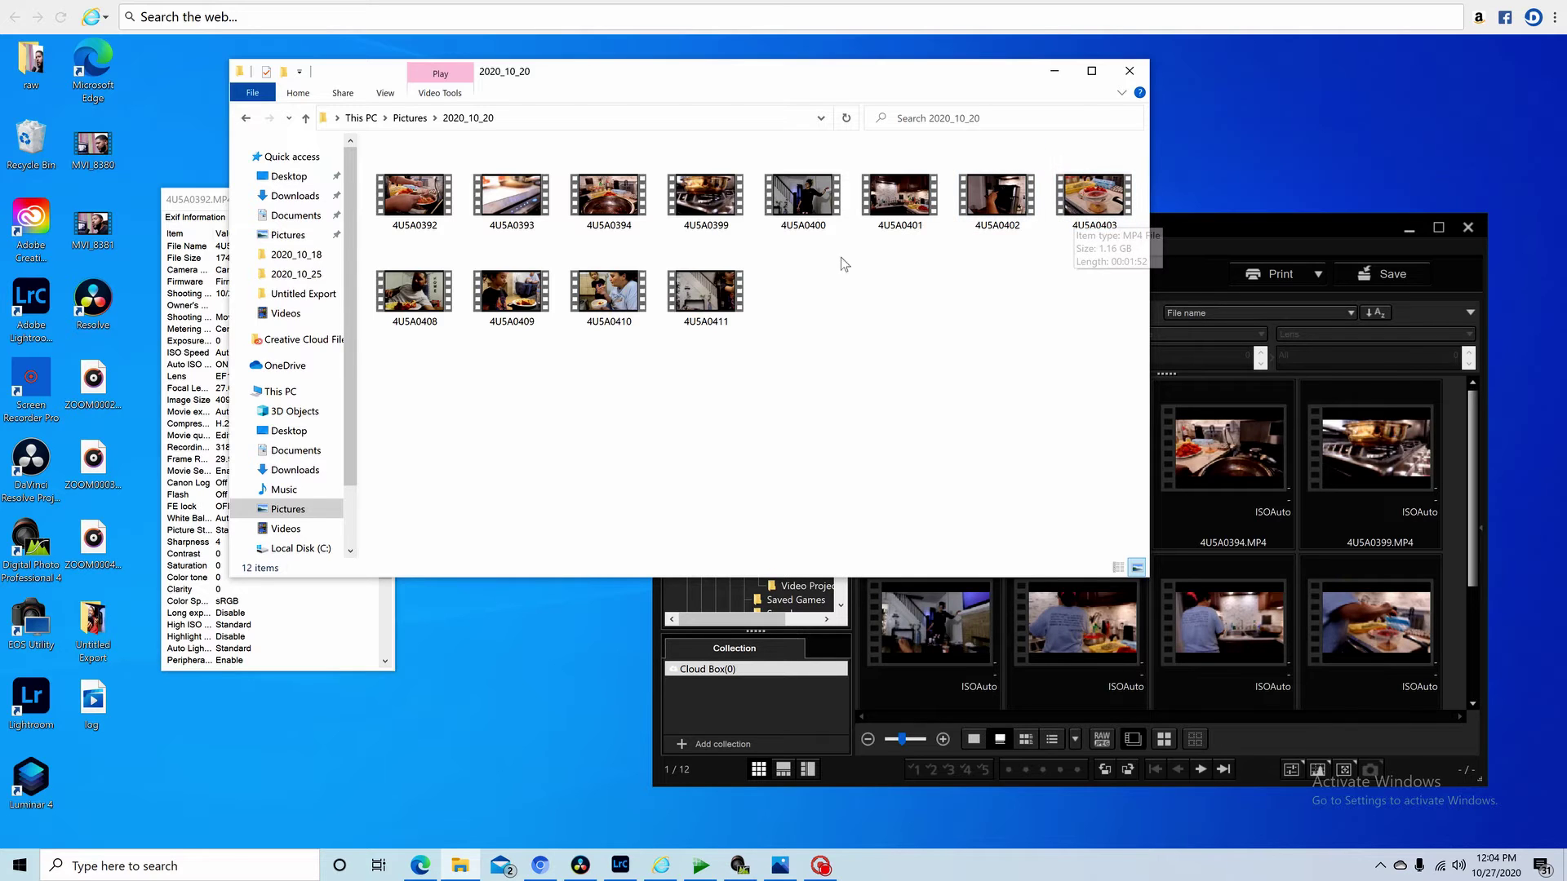
left_click(529, 306)
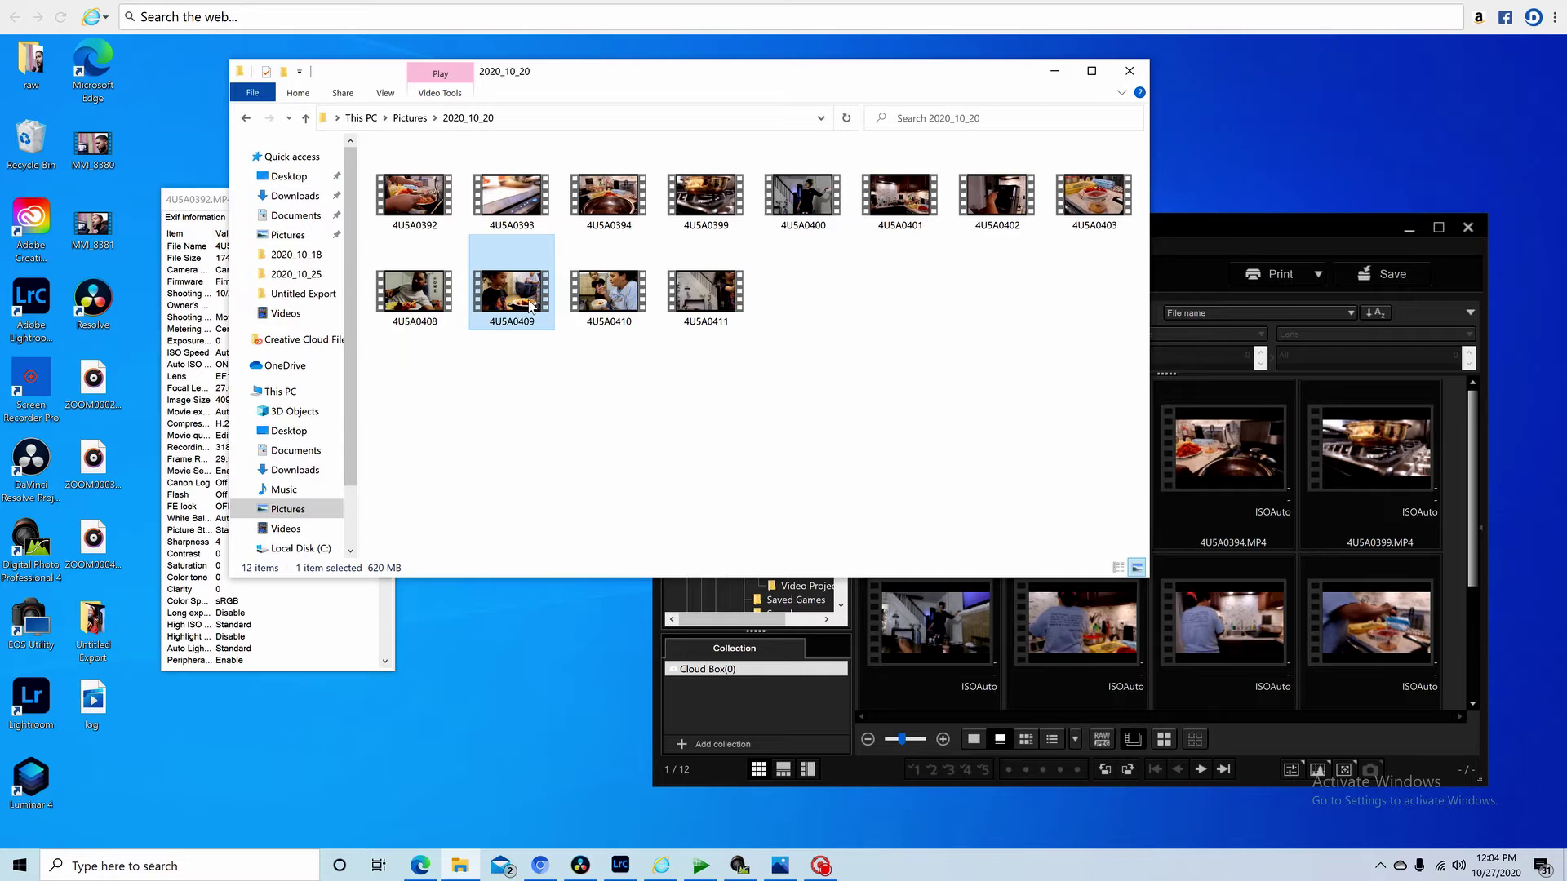
right_click(531, 306)
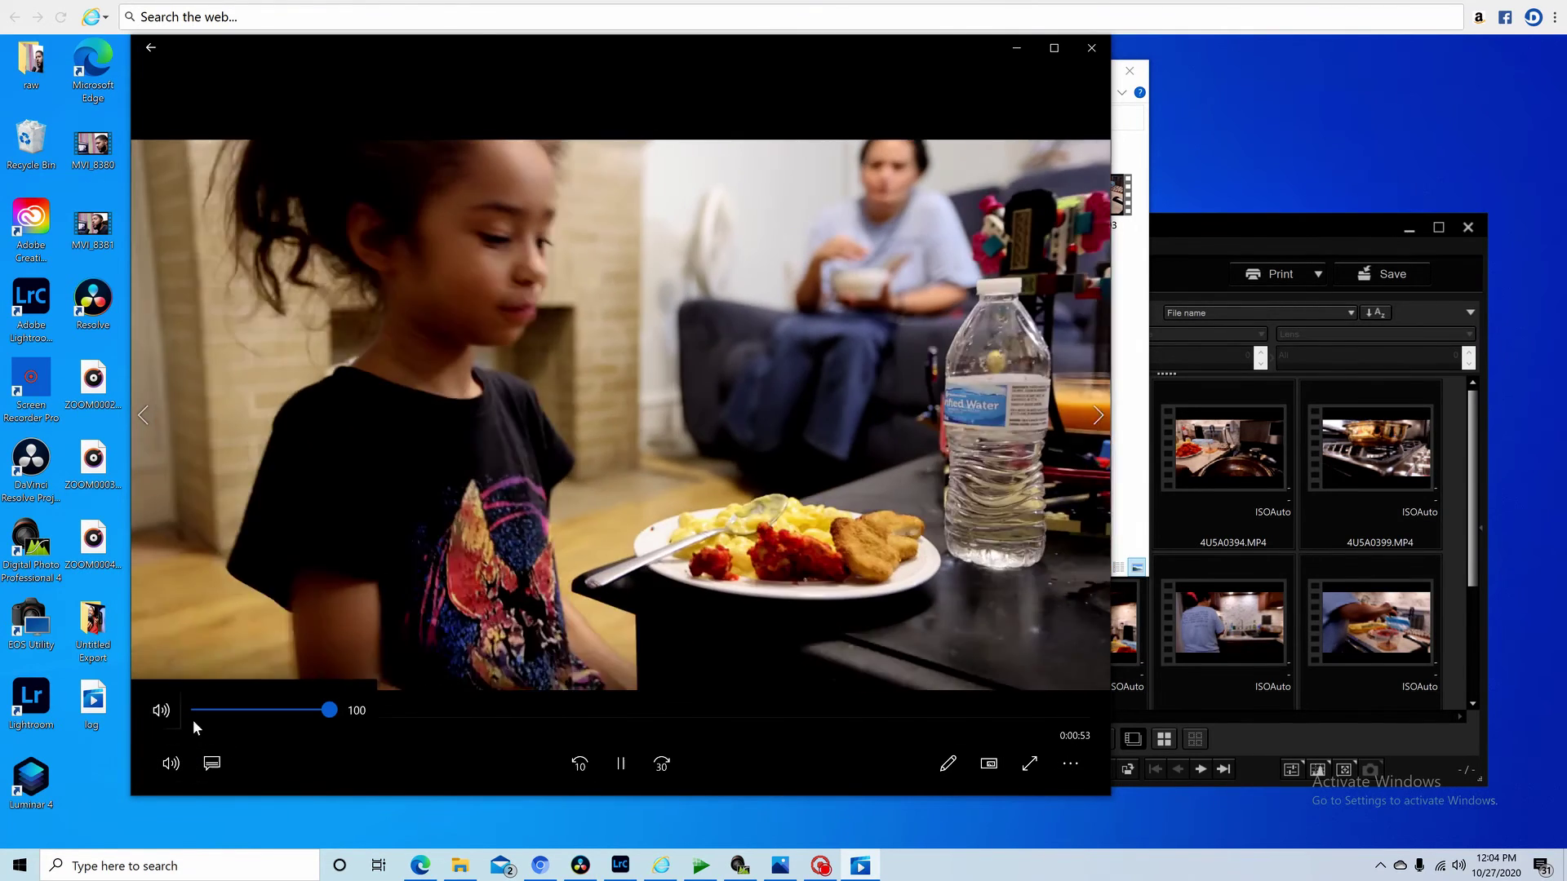
Step: Mute clip 4U5A0409's sound and close Movies & TV
left_click(165, 711)
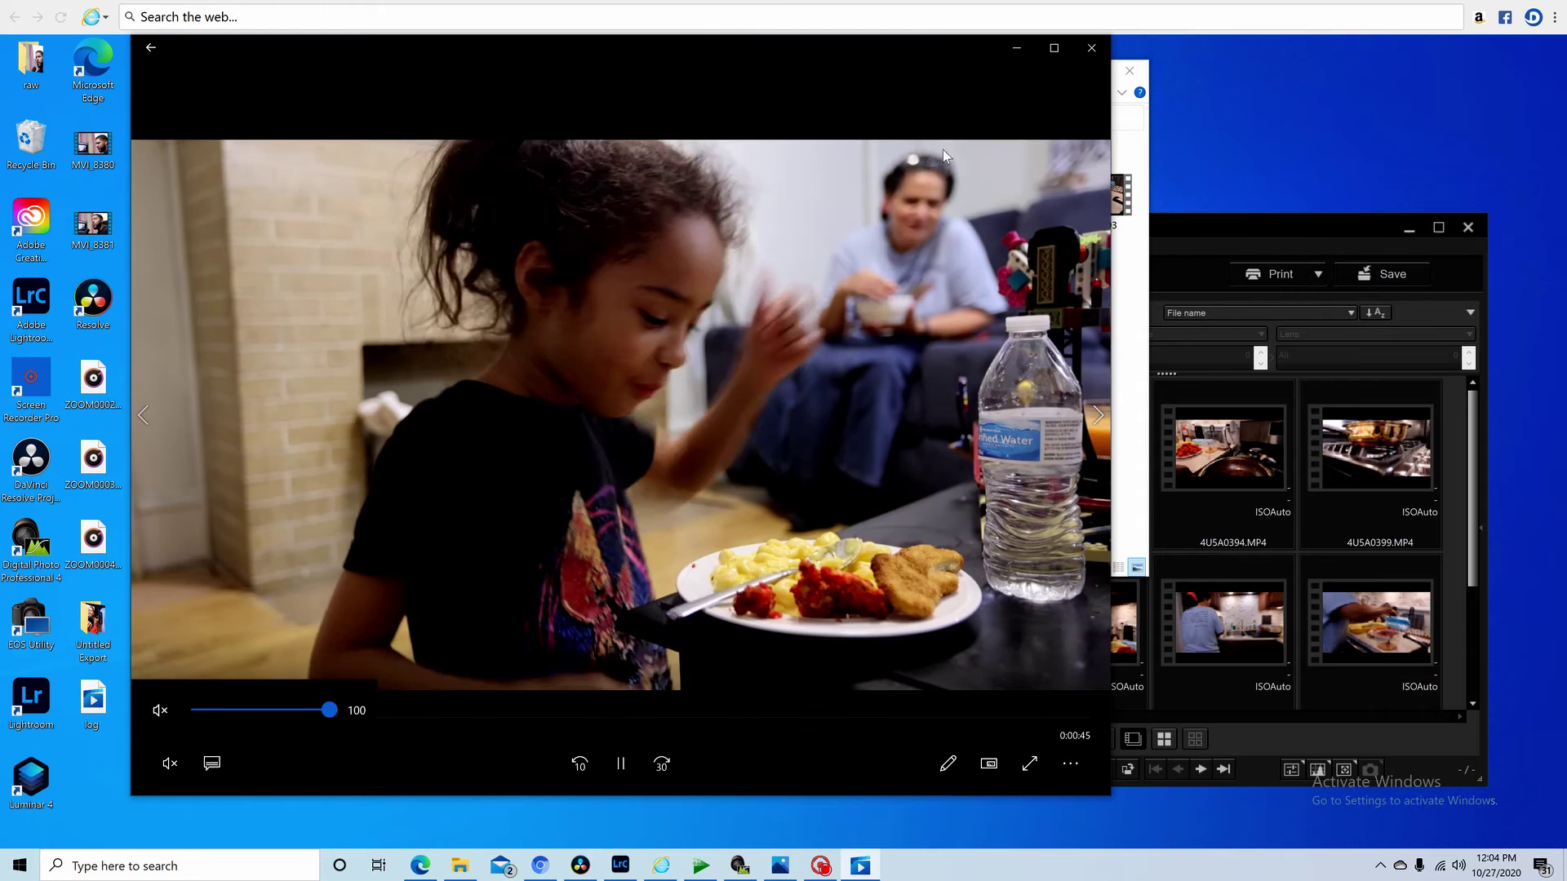
left_click(1093, 55)
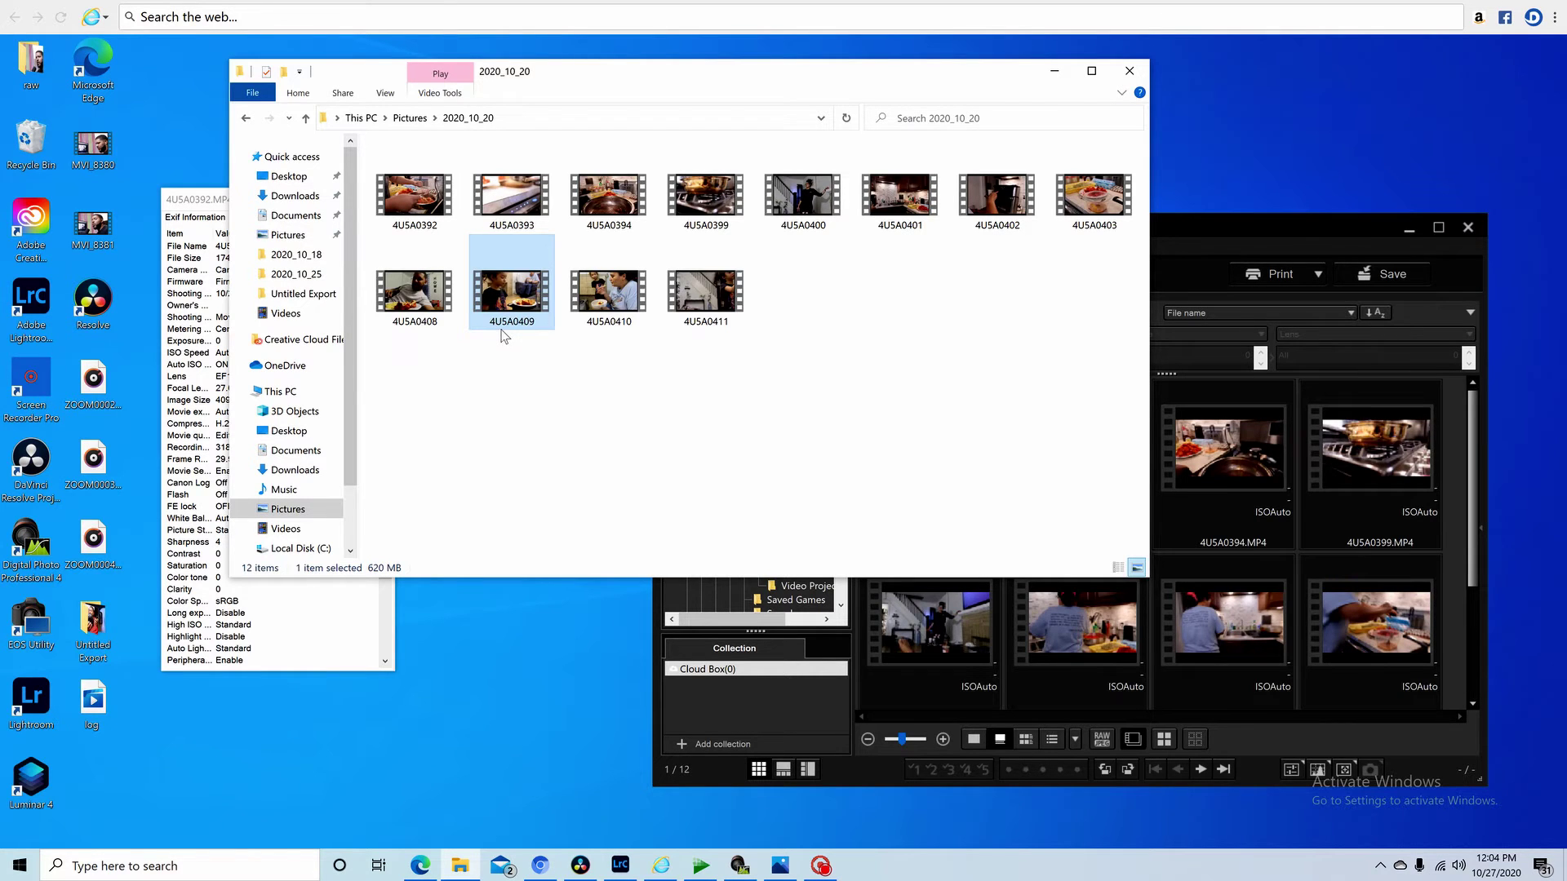
Step: Play 4U5A0409.MP4 from the 2020_10_20 folder in the DPP movie viewer
mouse_move(508, 332)
left_click(1239, 227)
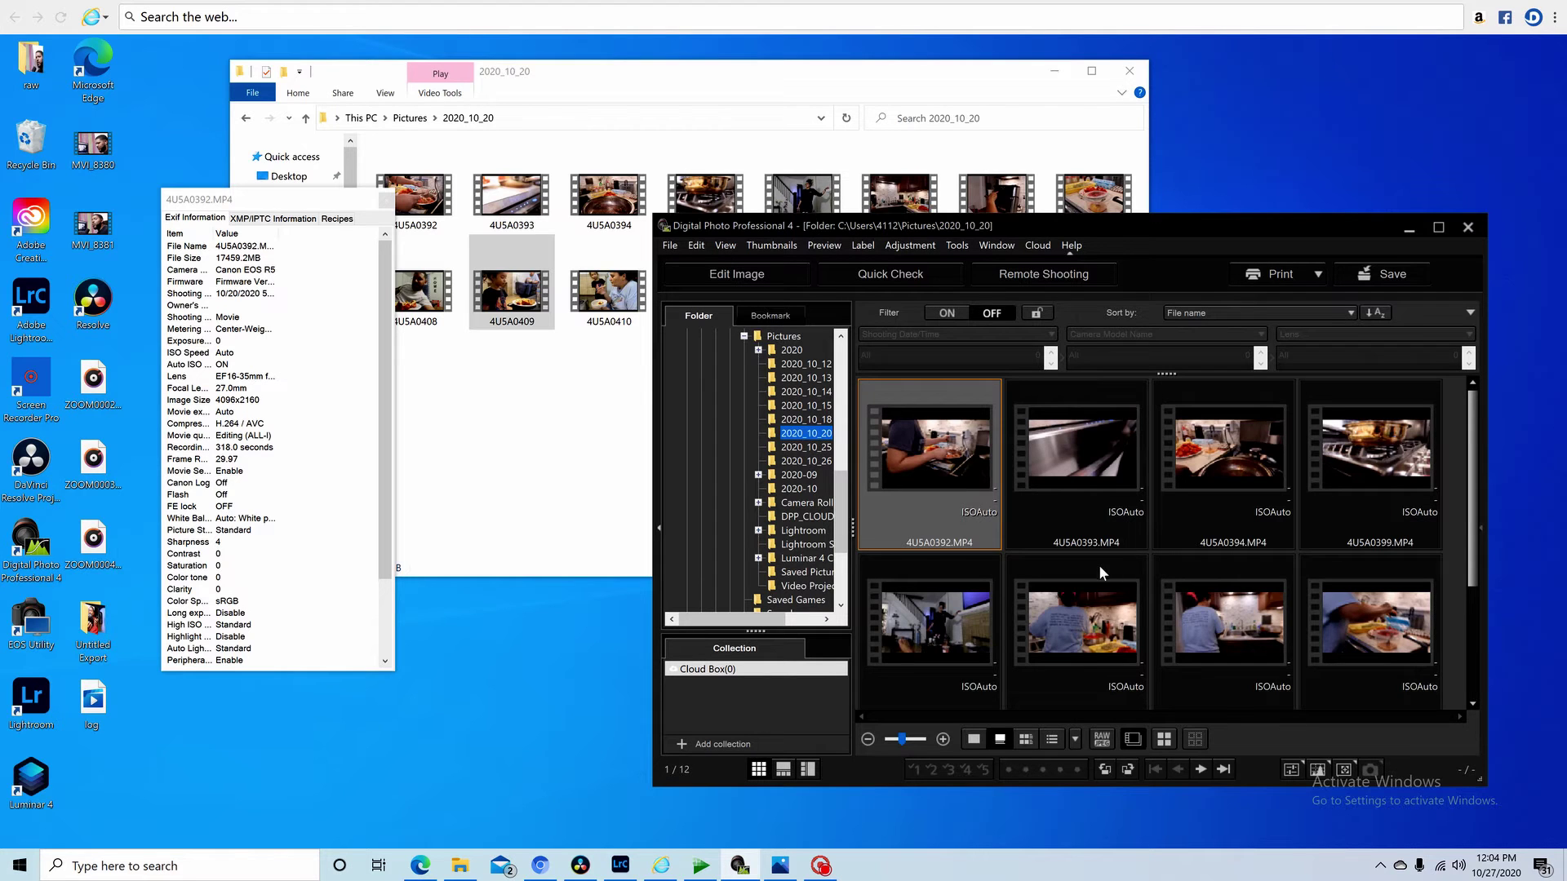
scroll(1092, 578, "down", 1)
scroll(1097, 590, "down", 1)
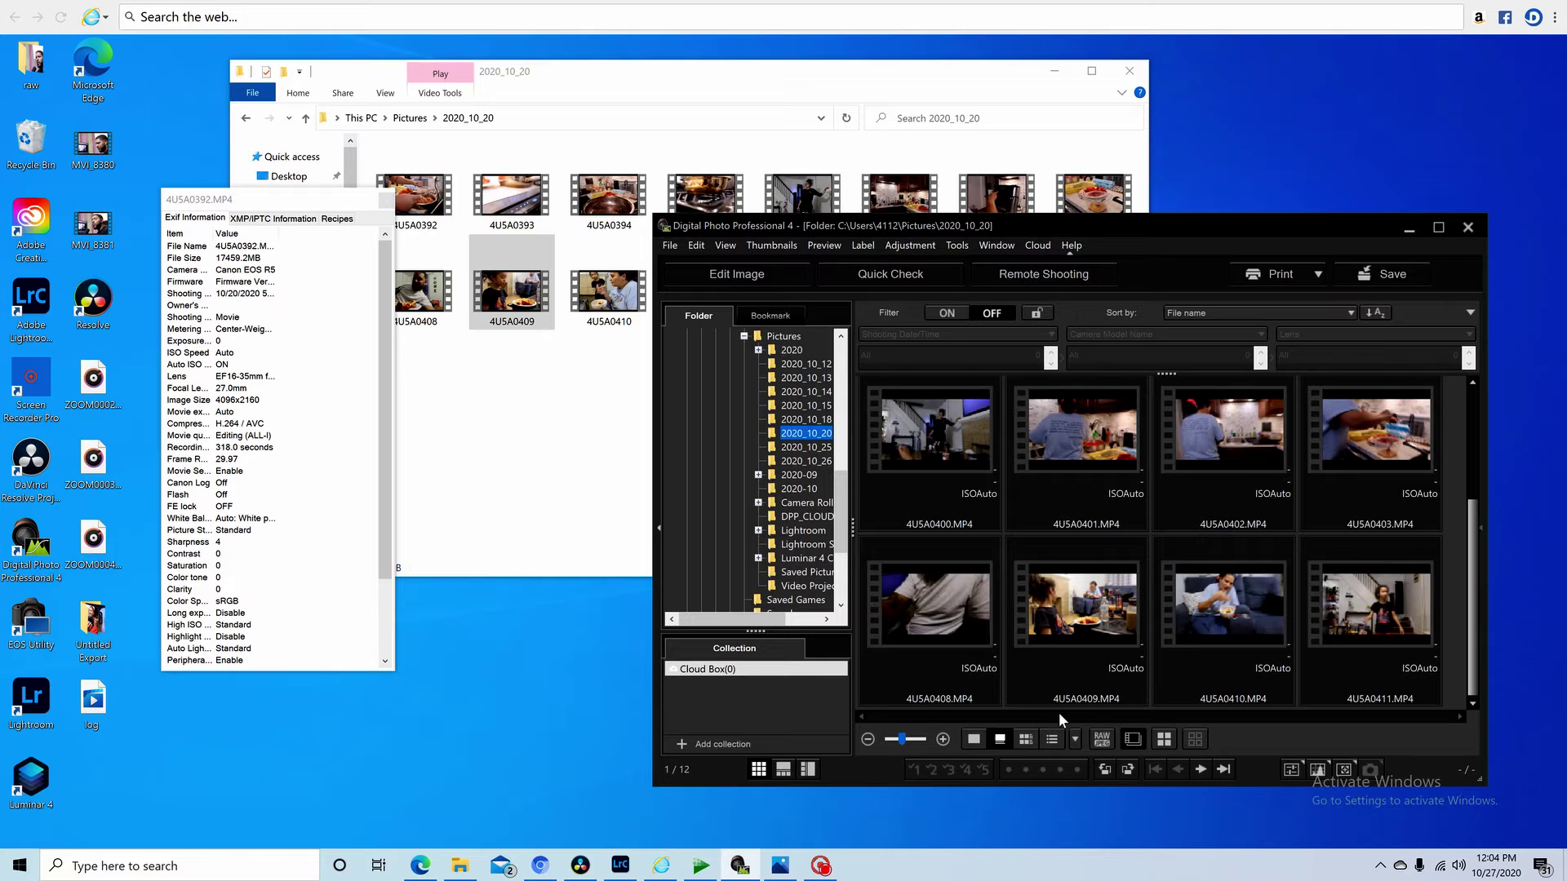
double_click(1079, 635)
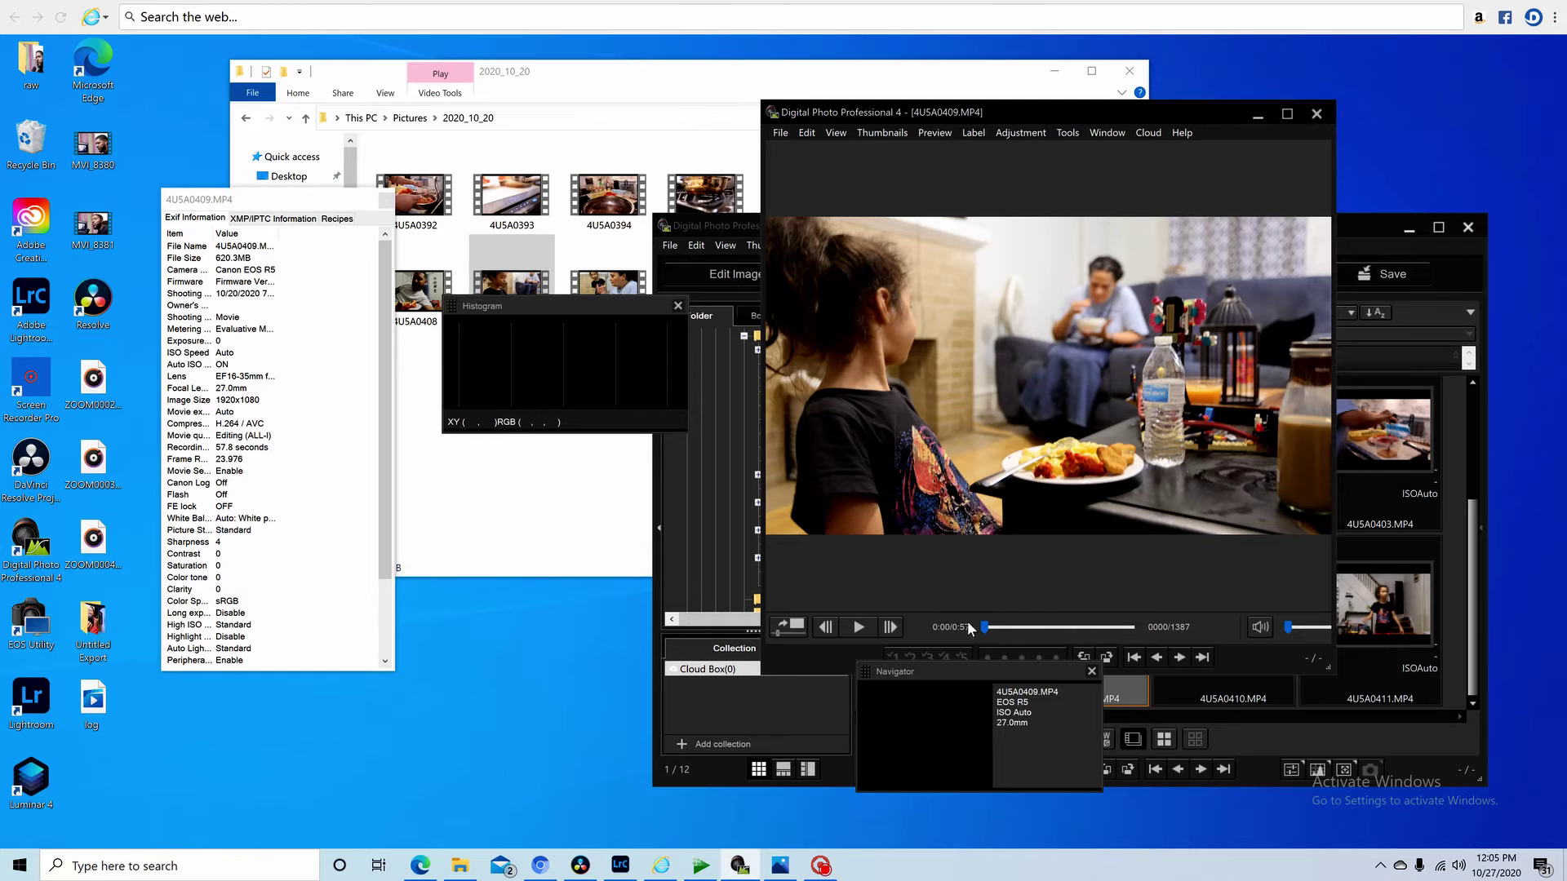
left_click(857, 628)
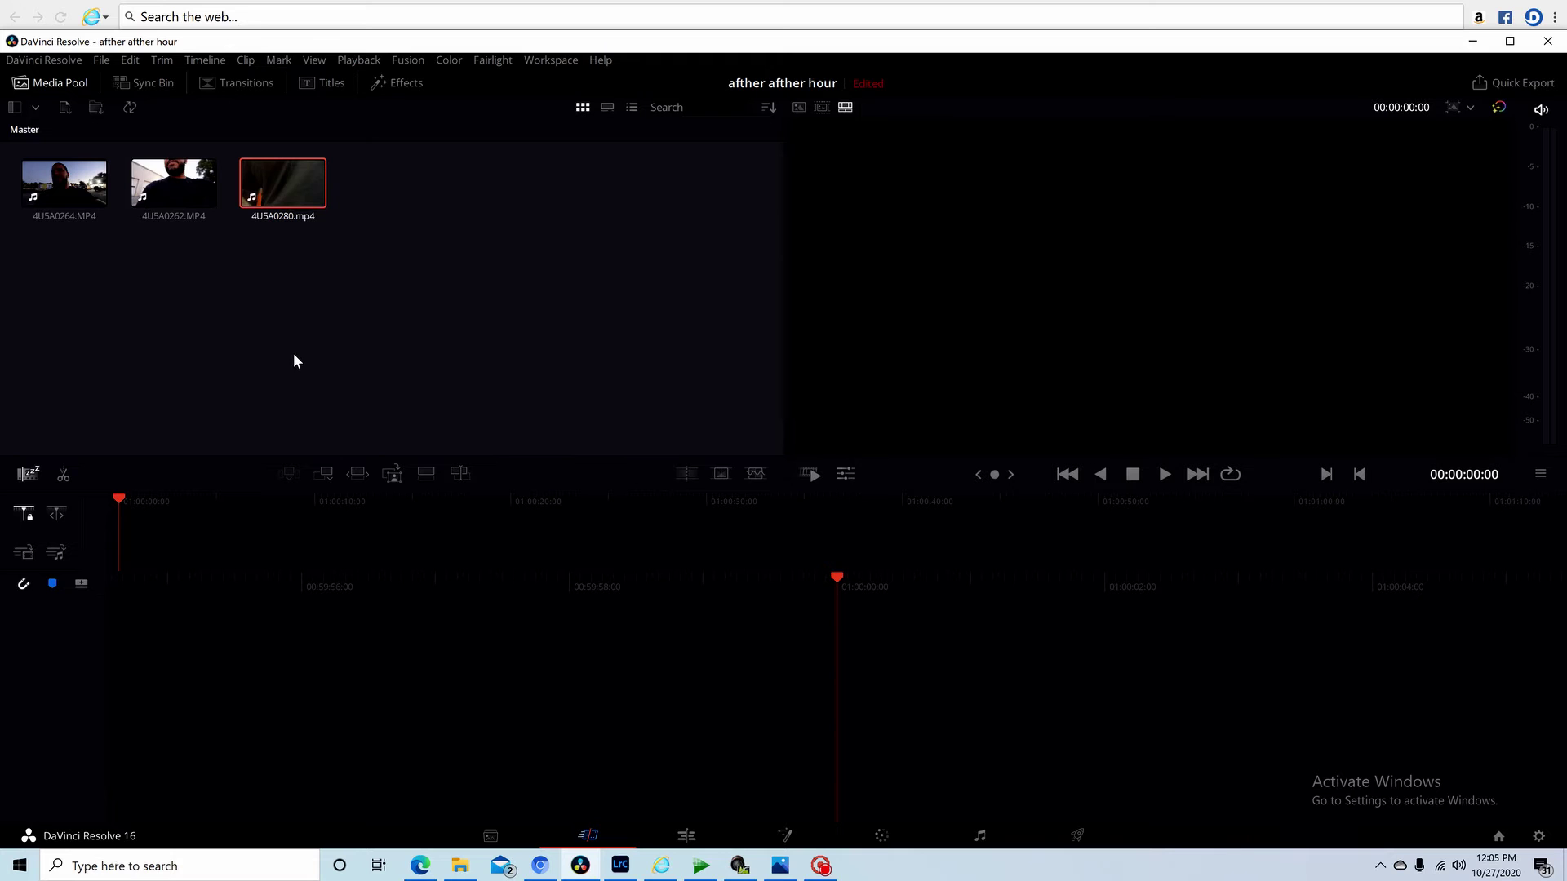
Step: Import 4U5A0277 from Pictures › 2020_10_18 into the Resolve Media Pool
left_click(64, 105)
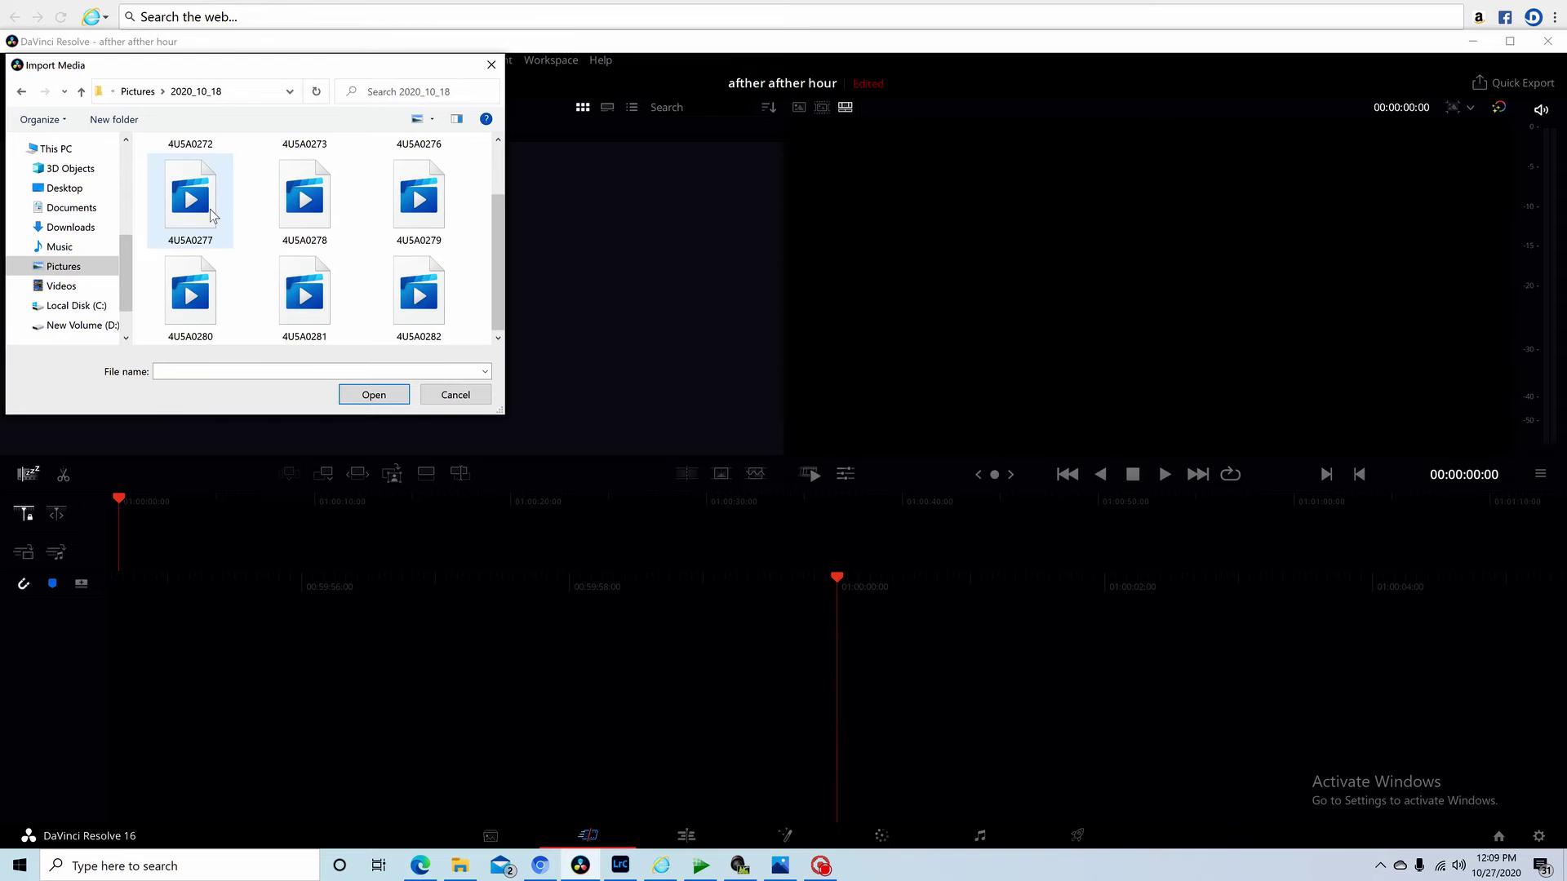
left_click(211, 215)
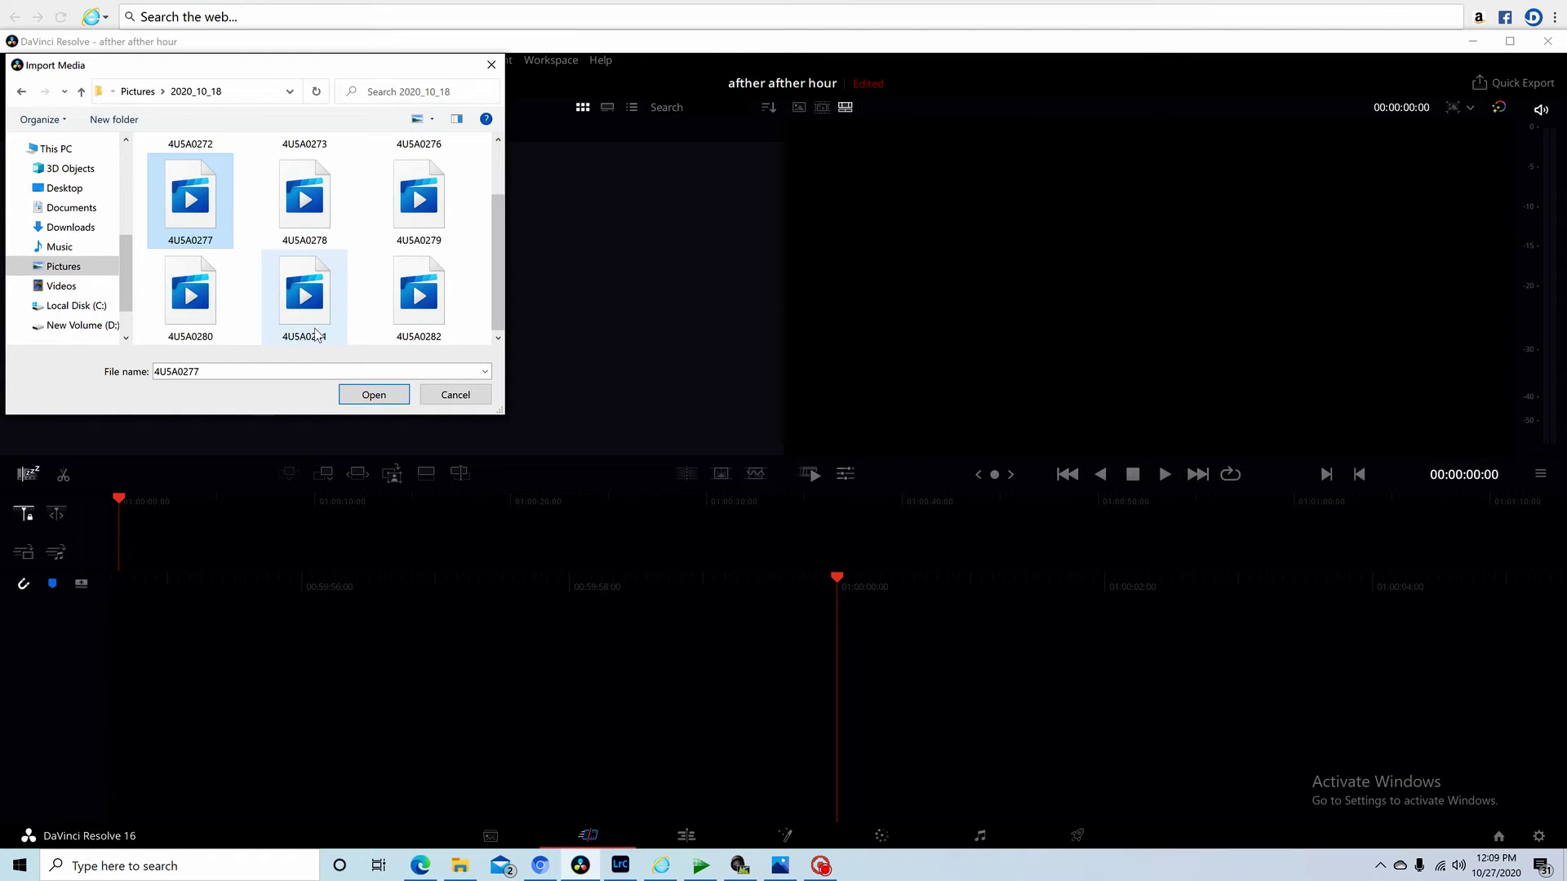
left_click(374, 395)
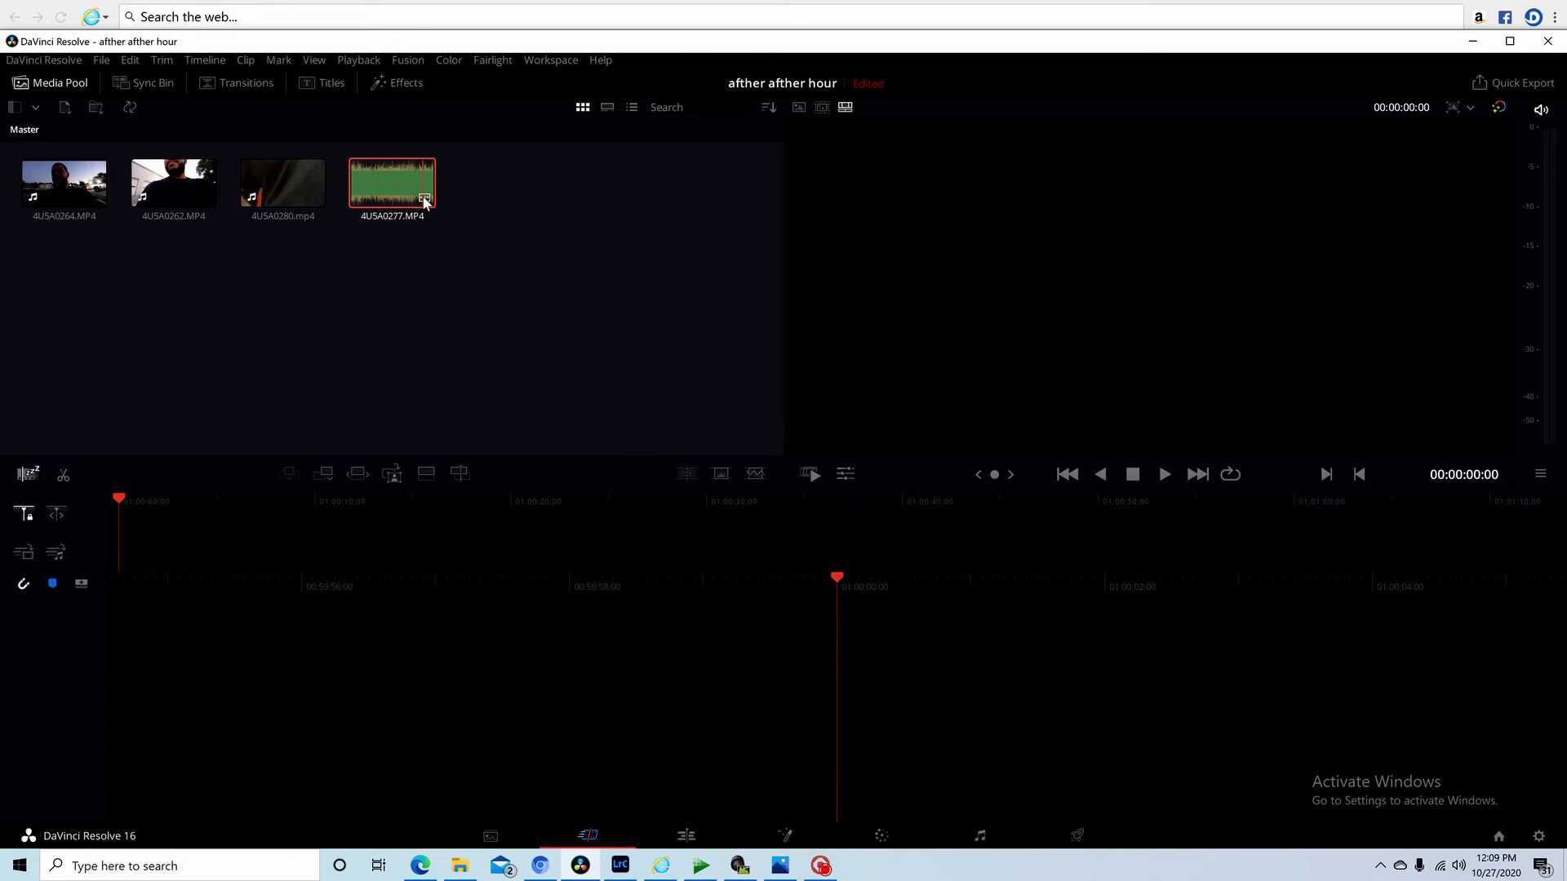
Step: Minimize DaVinci Resolve and Digital Photo Professional
mouse_move(424, 201)
left_click(1474, 42)
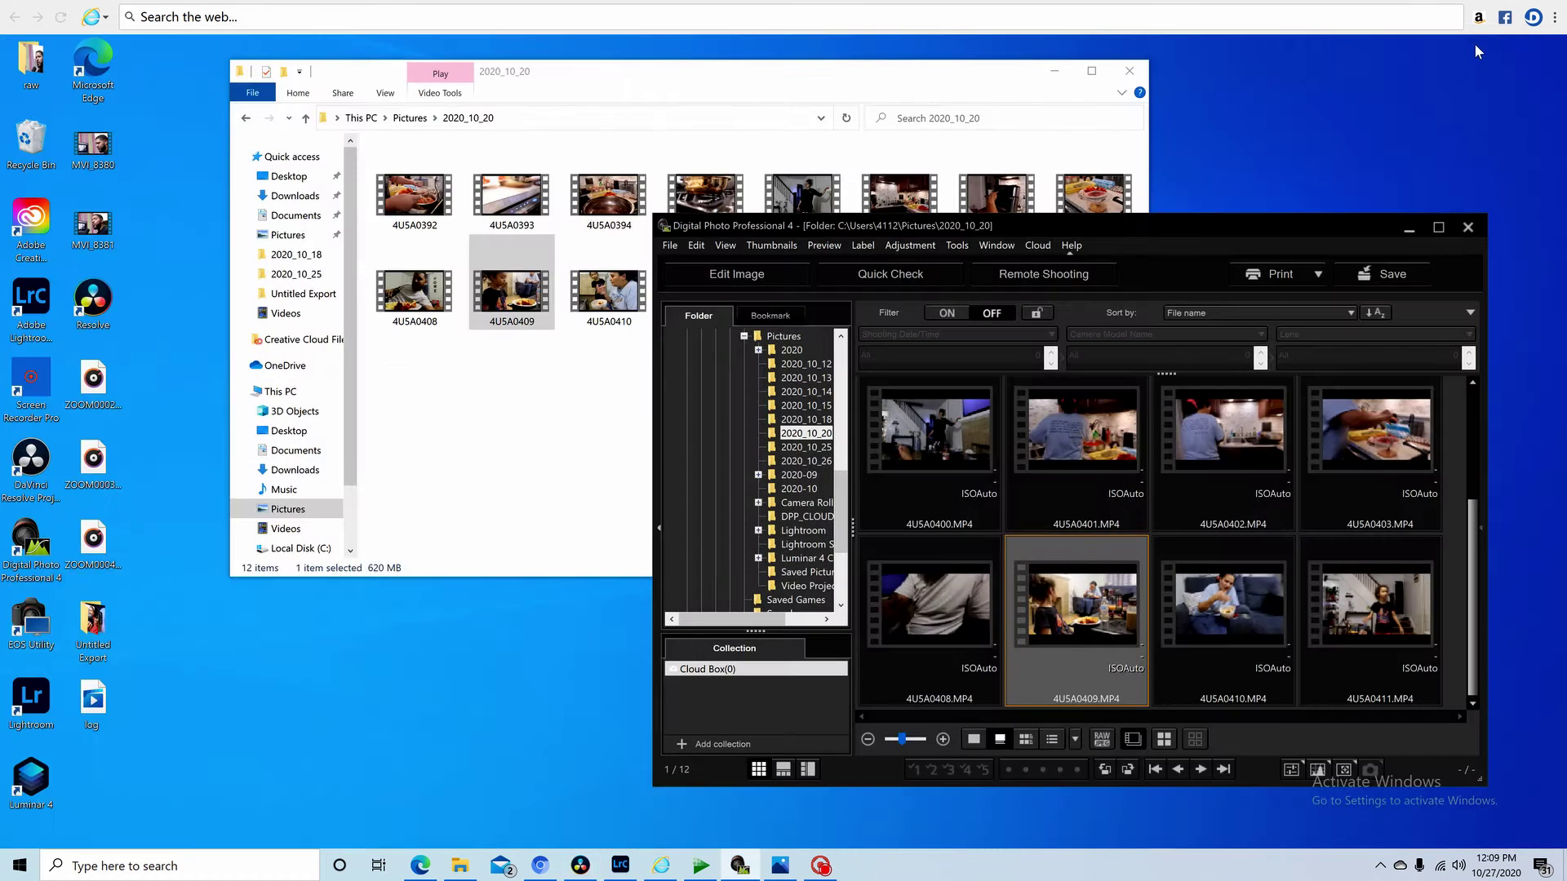
left_click(1409, 232)
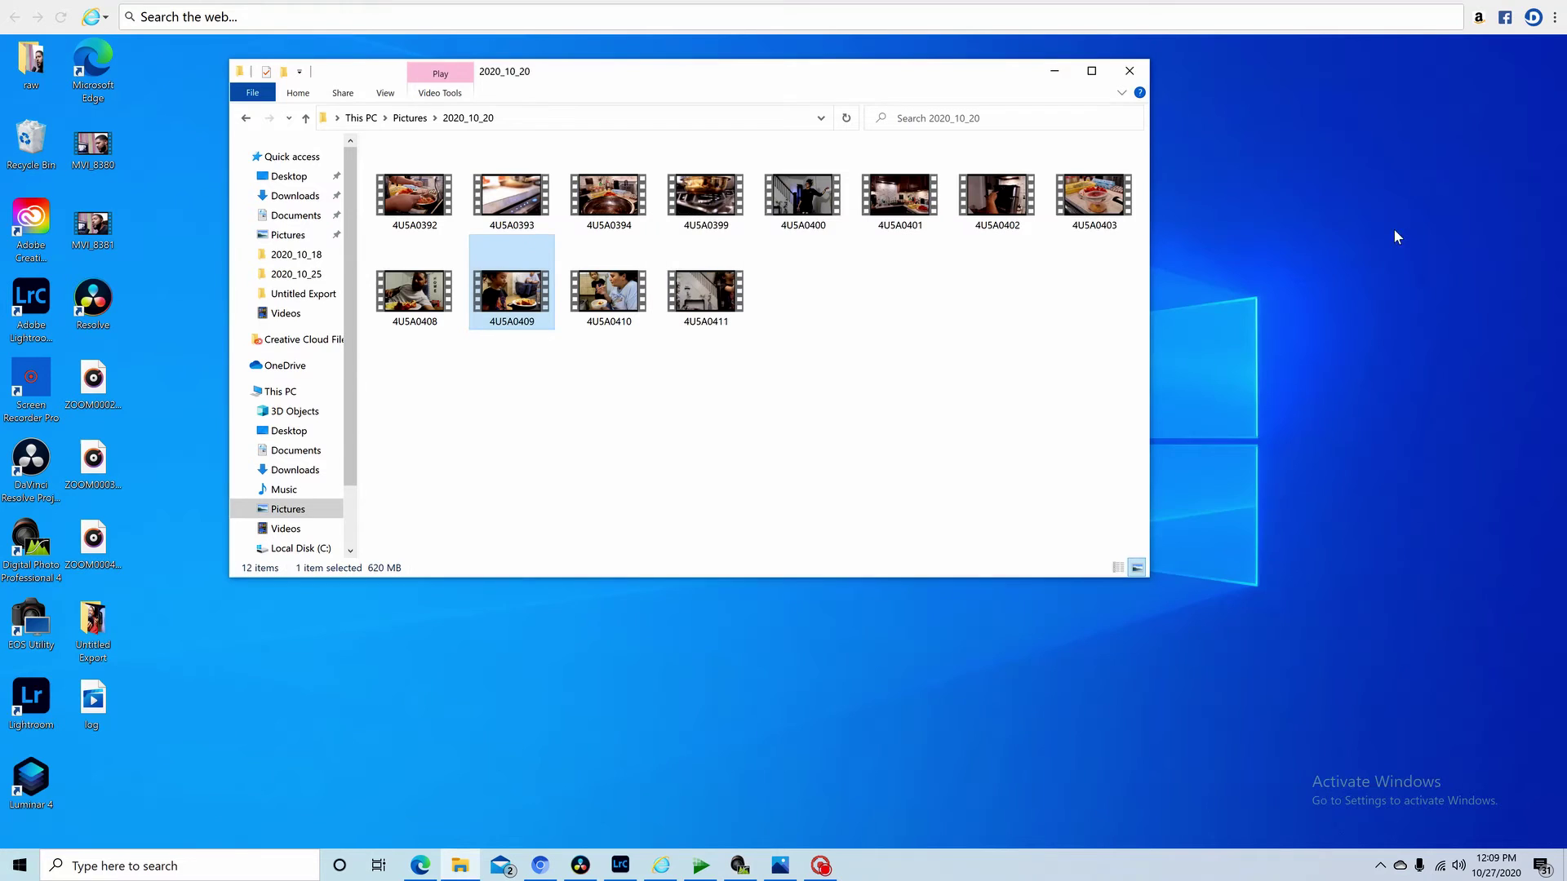
Step: Bring VidCoder, with 4U5A0280.MP4 loaded for H.265 2160p encoding, to screen centre
left_click(1054, 71)
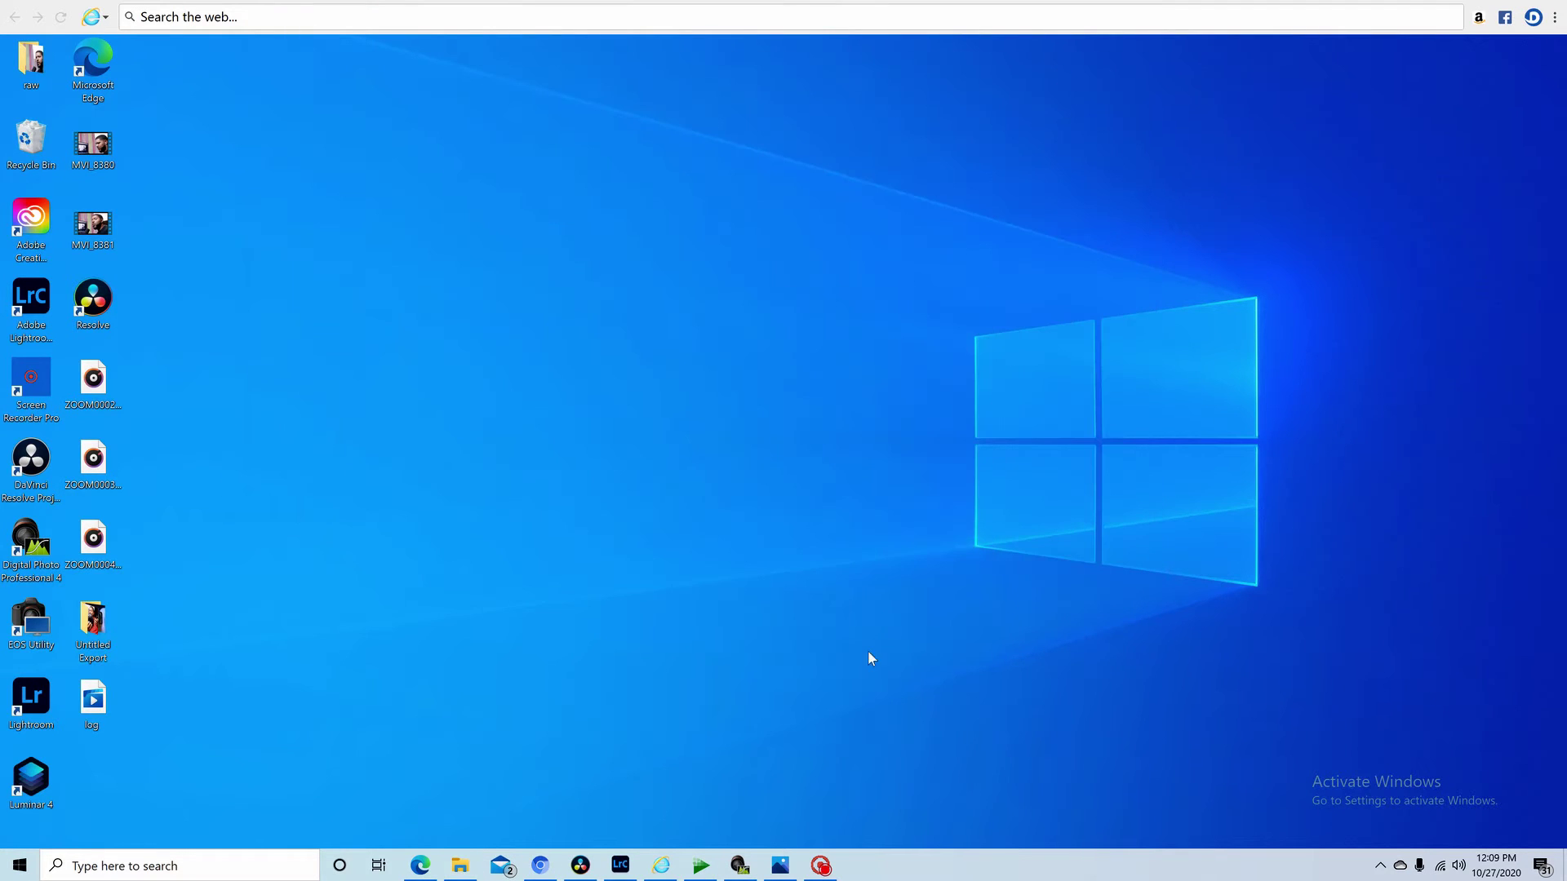
left_click(701, 867)
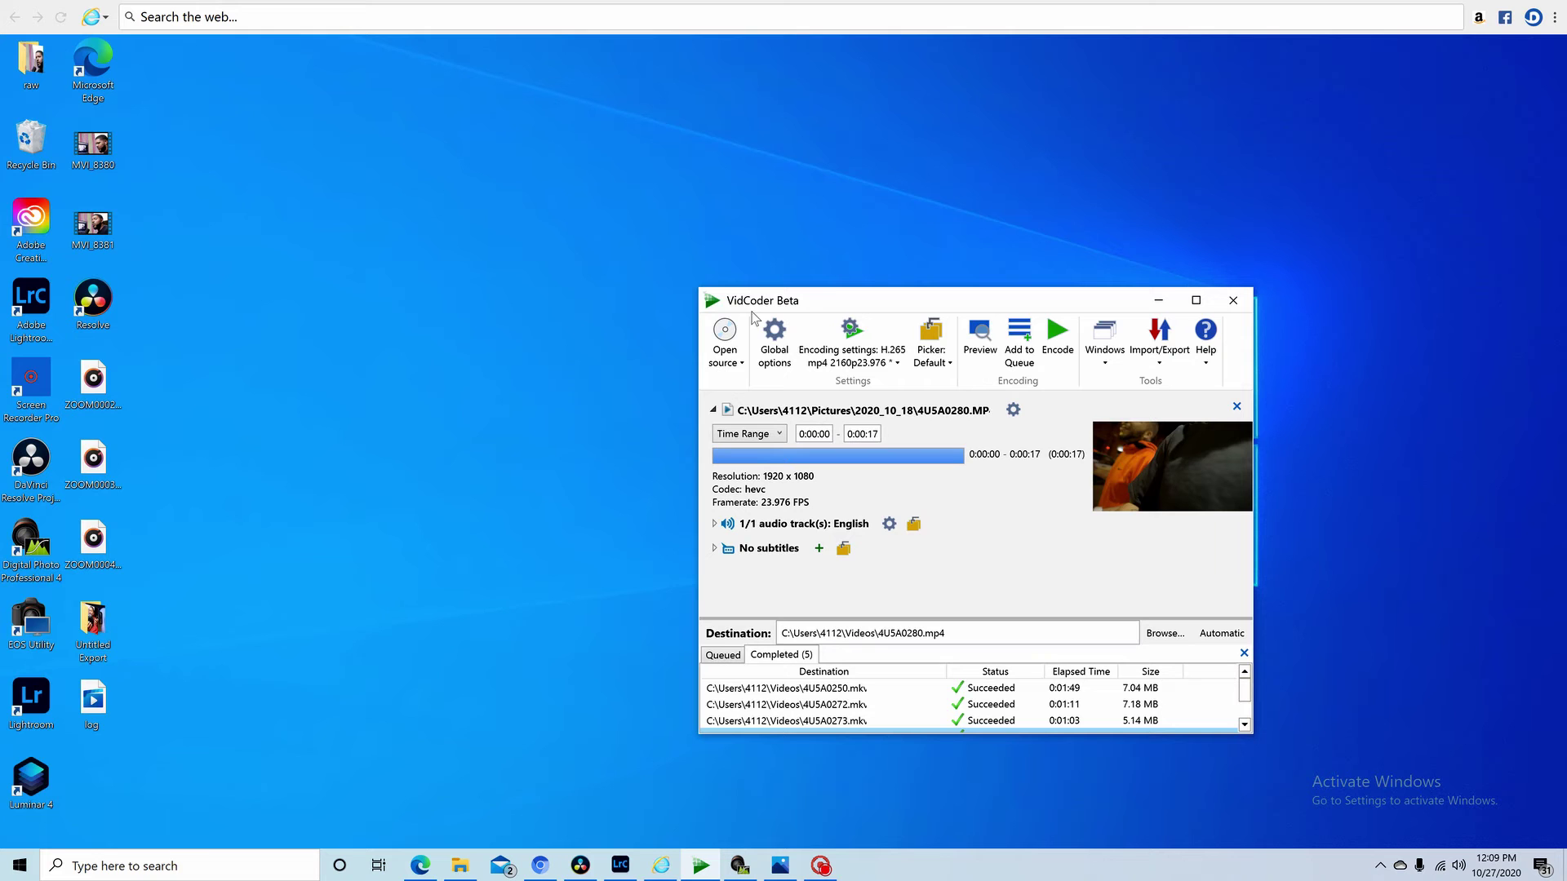
left_click_drag(852, 306, 718, 193)
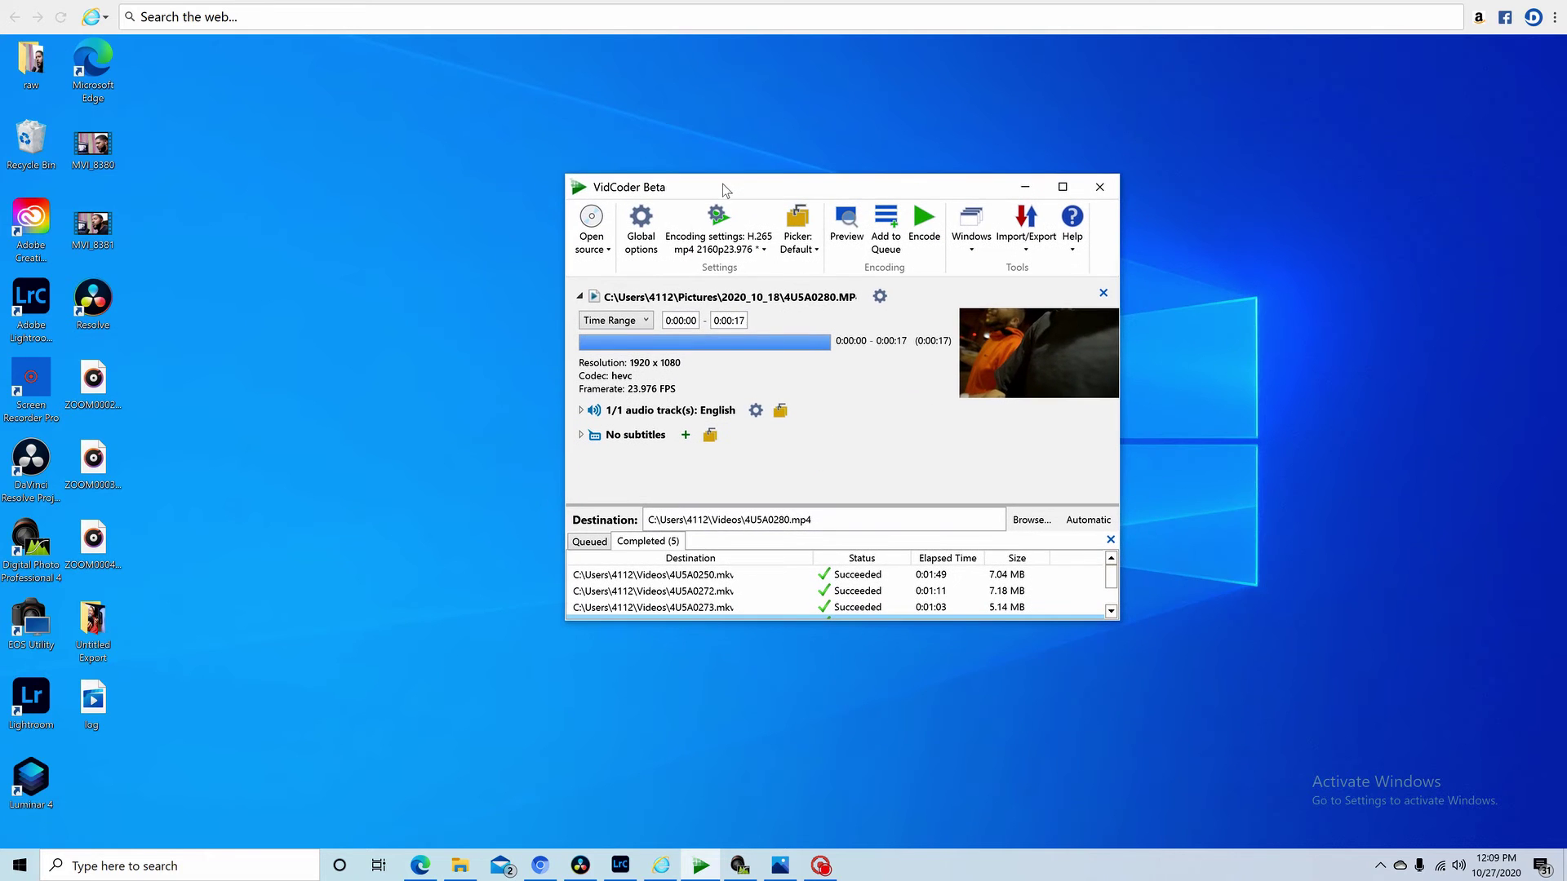
Step: Open the H.265 mp4 2160p23.976 preset settings and review its MP4 container and 4096x2160 sizing limits
left_click(725, 241)
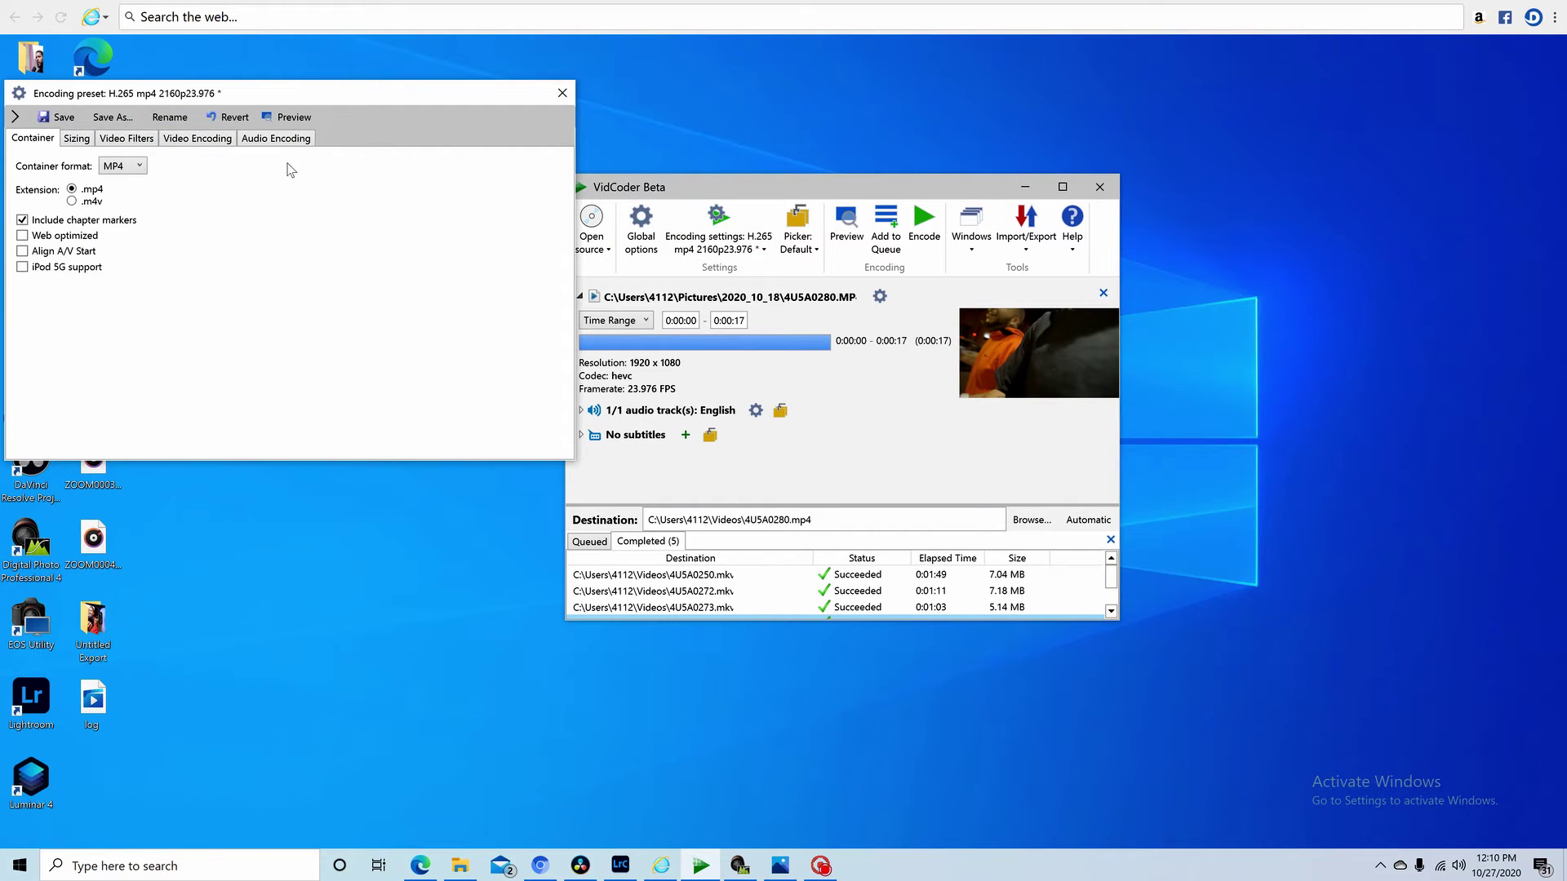
left_click_drag(224, 95, 443, 110)
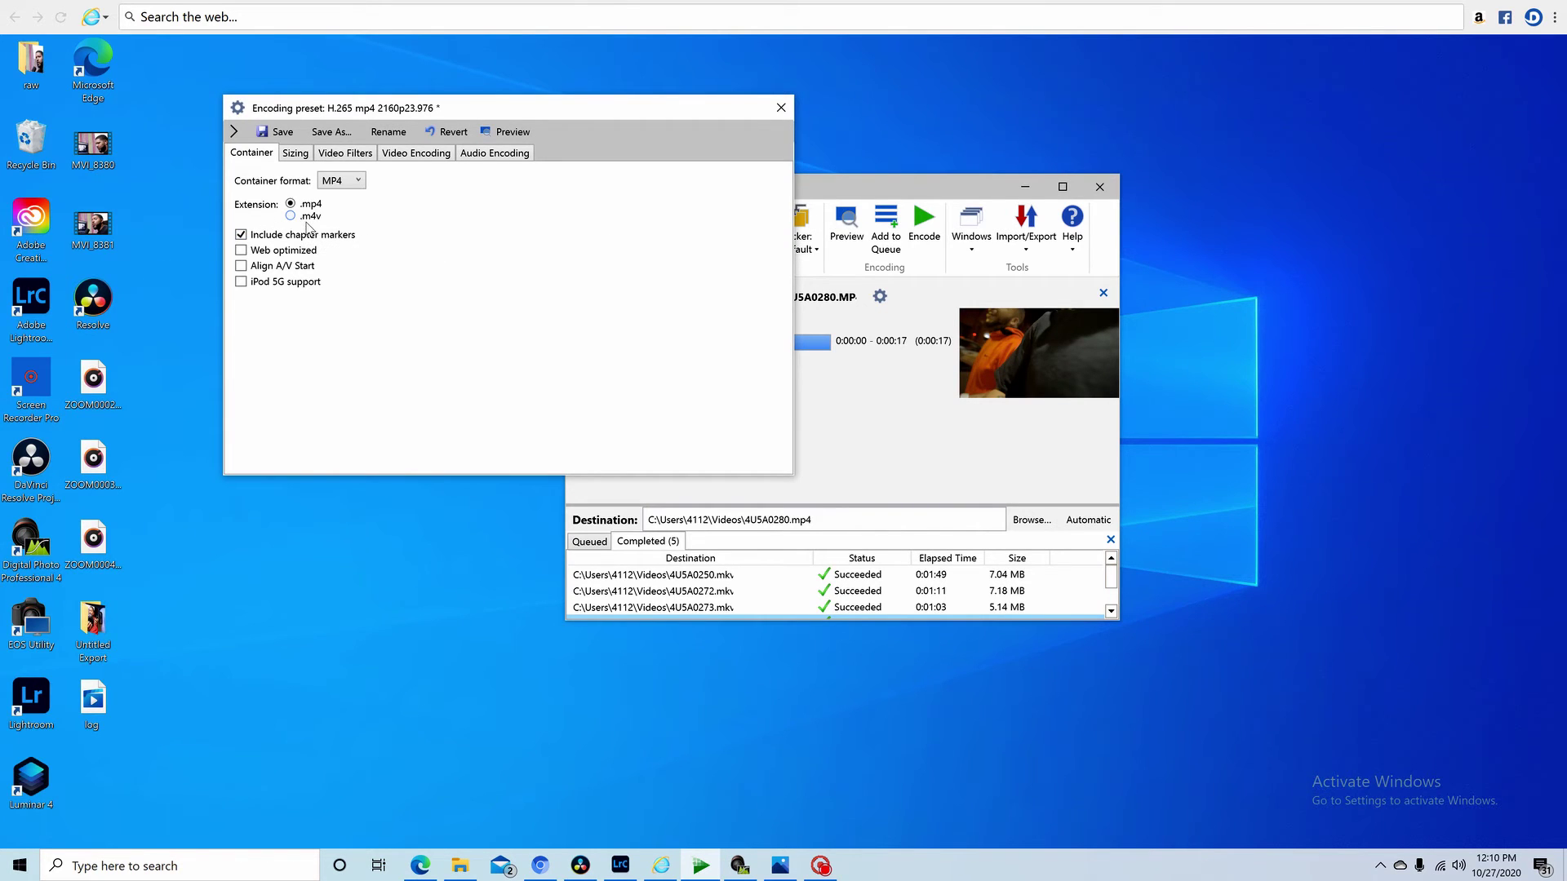
left_click(301, 153)
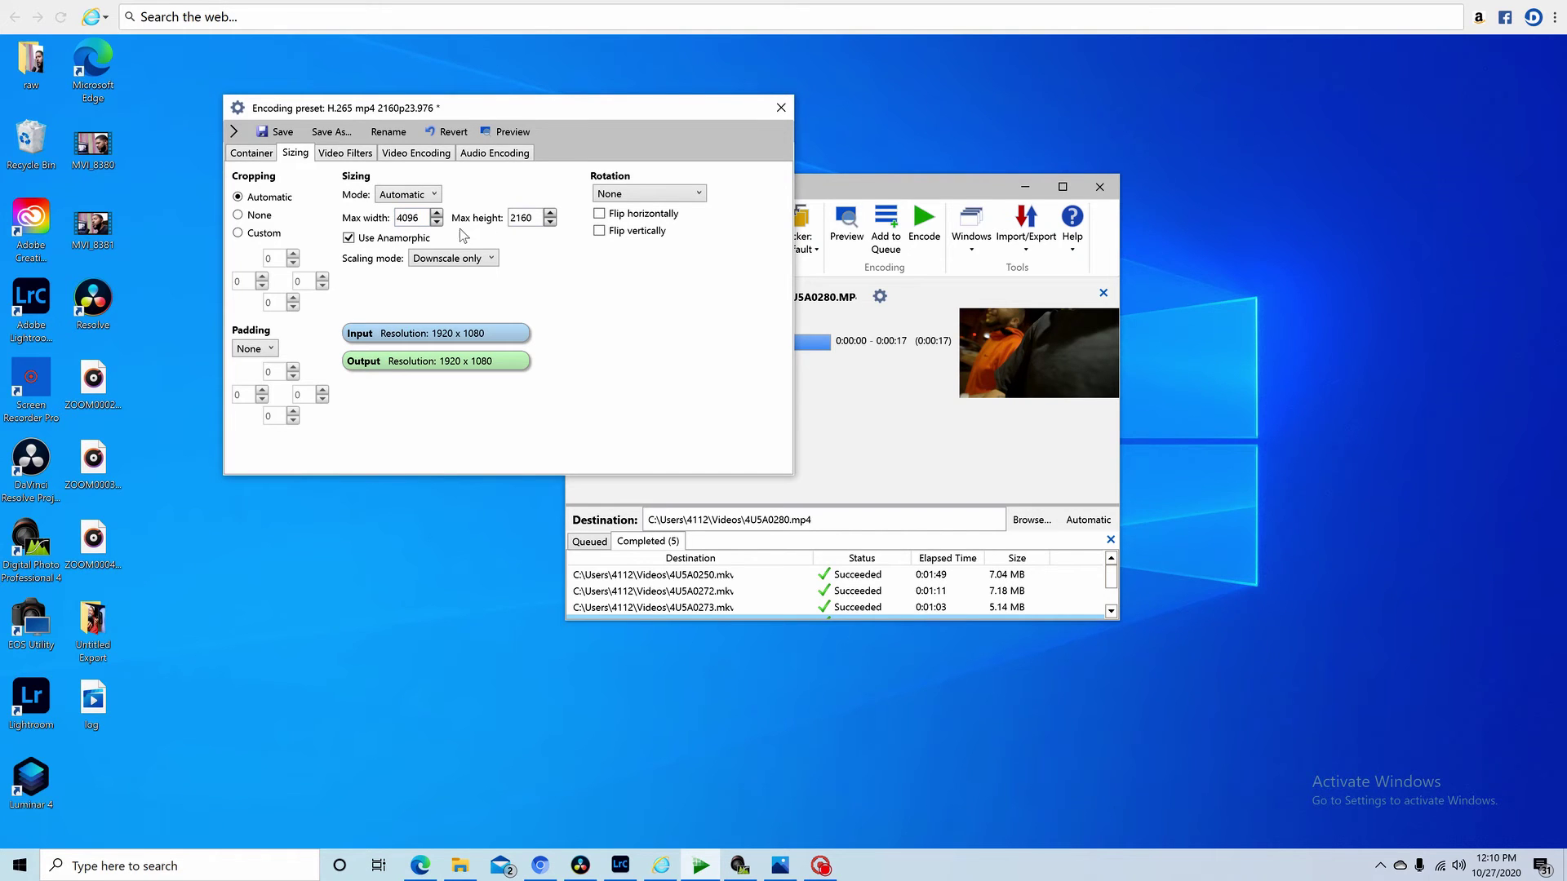
Step: Check the preset's video encoding: H.265 10-bit x265, frame rate kept at 23.976, constant quality 20
left_click(346, 152)
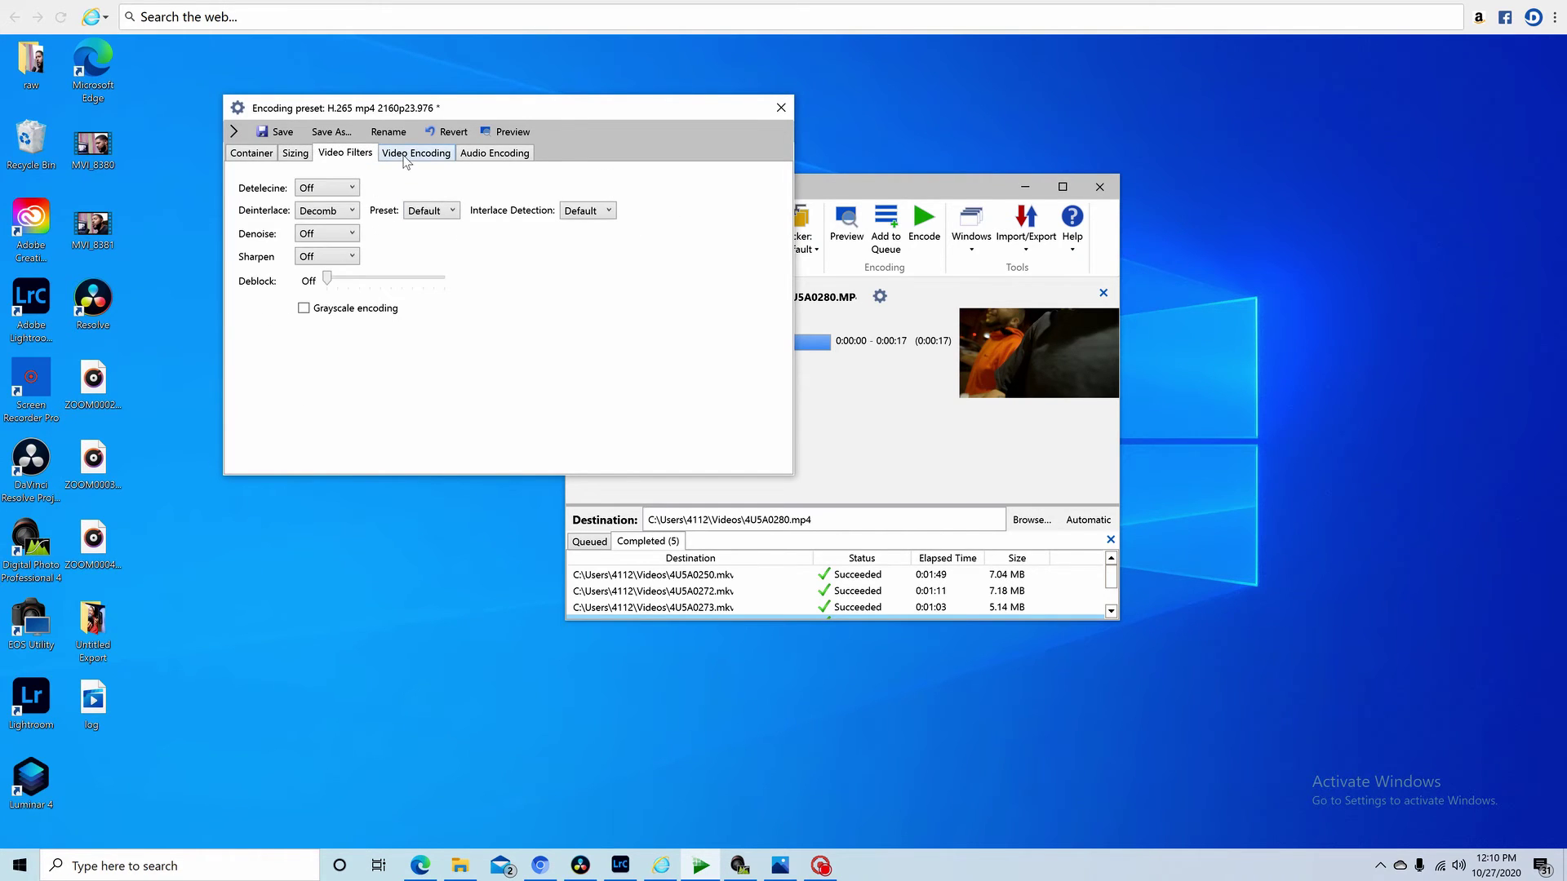
left_click(406, 156)
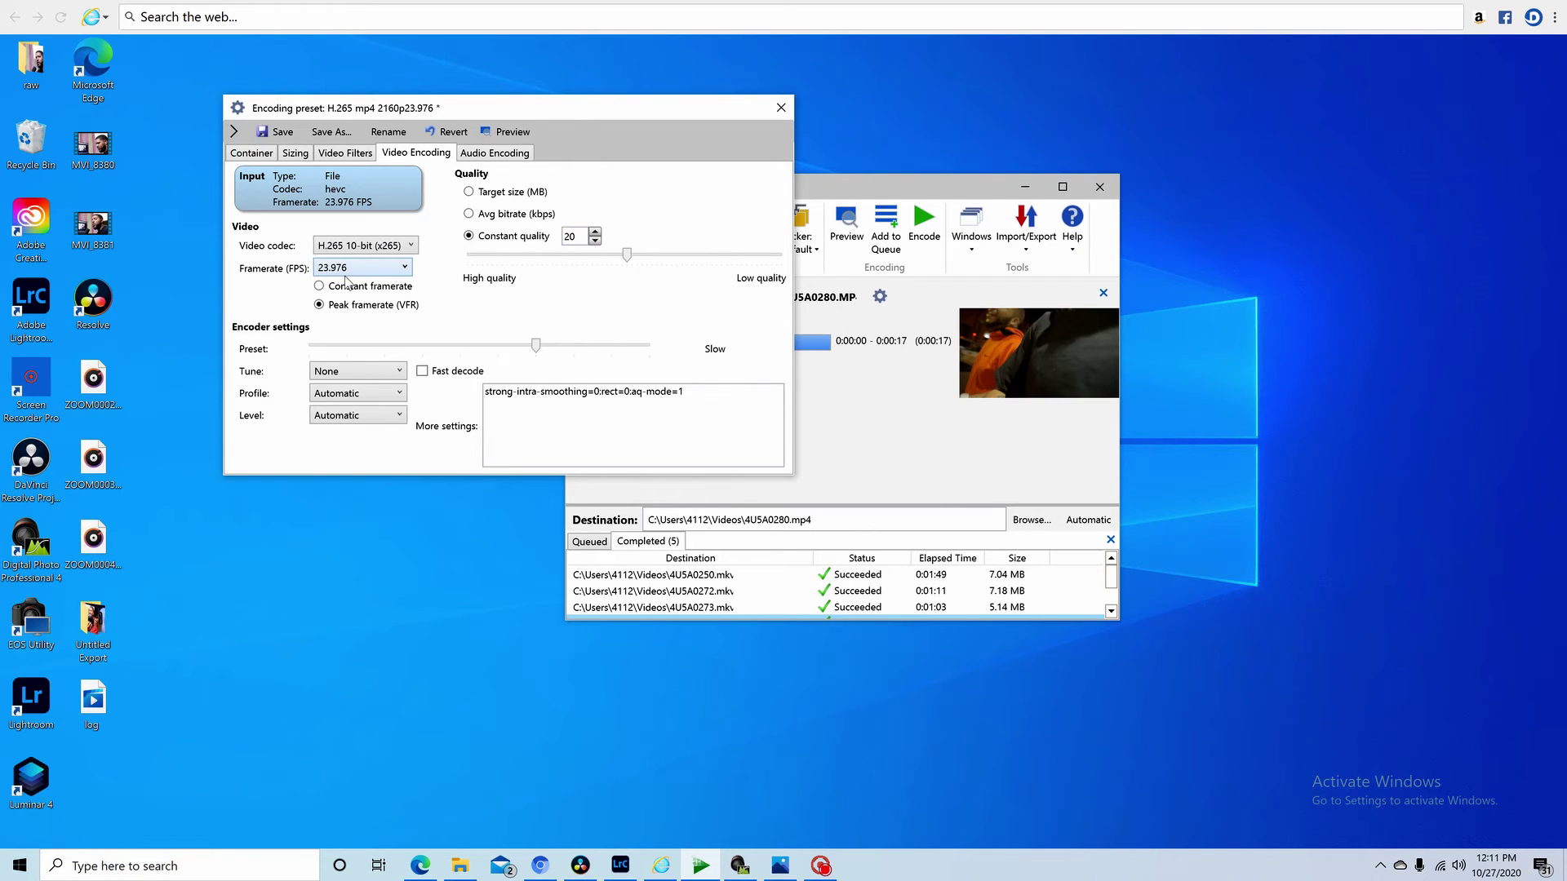
left_click(383, 273)
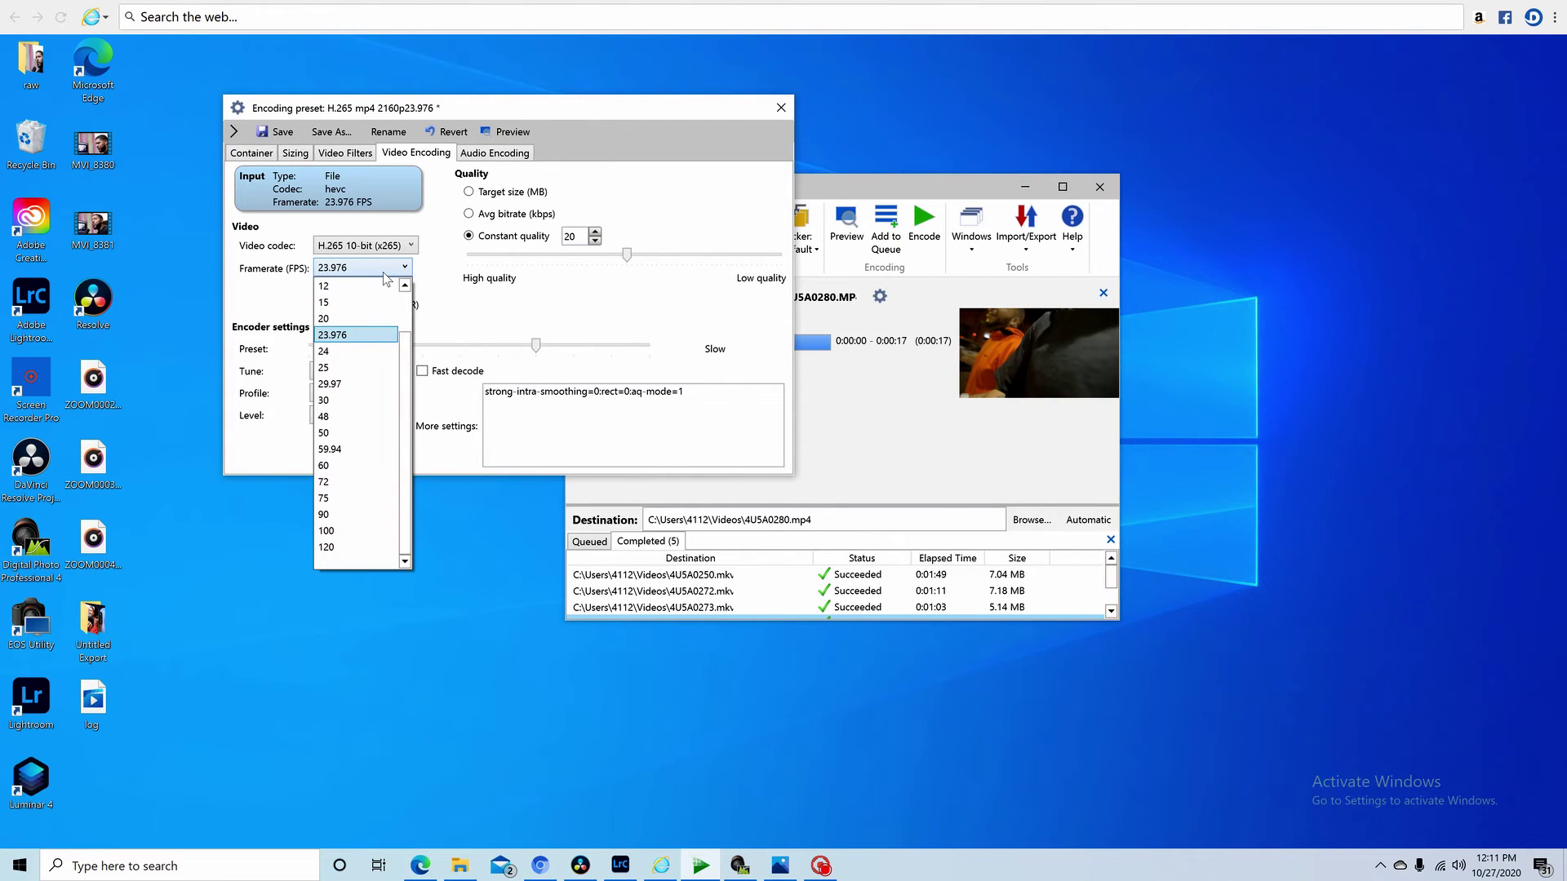
left_click(386, 274)
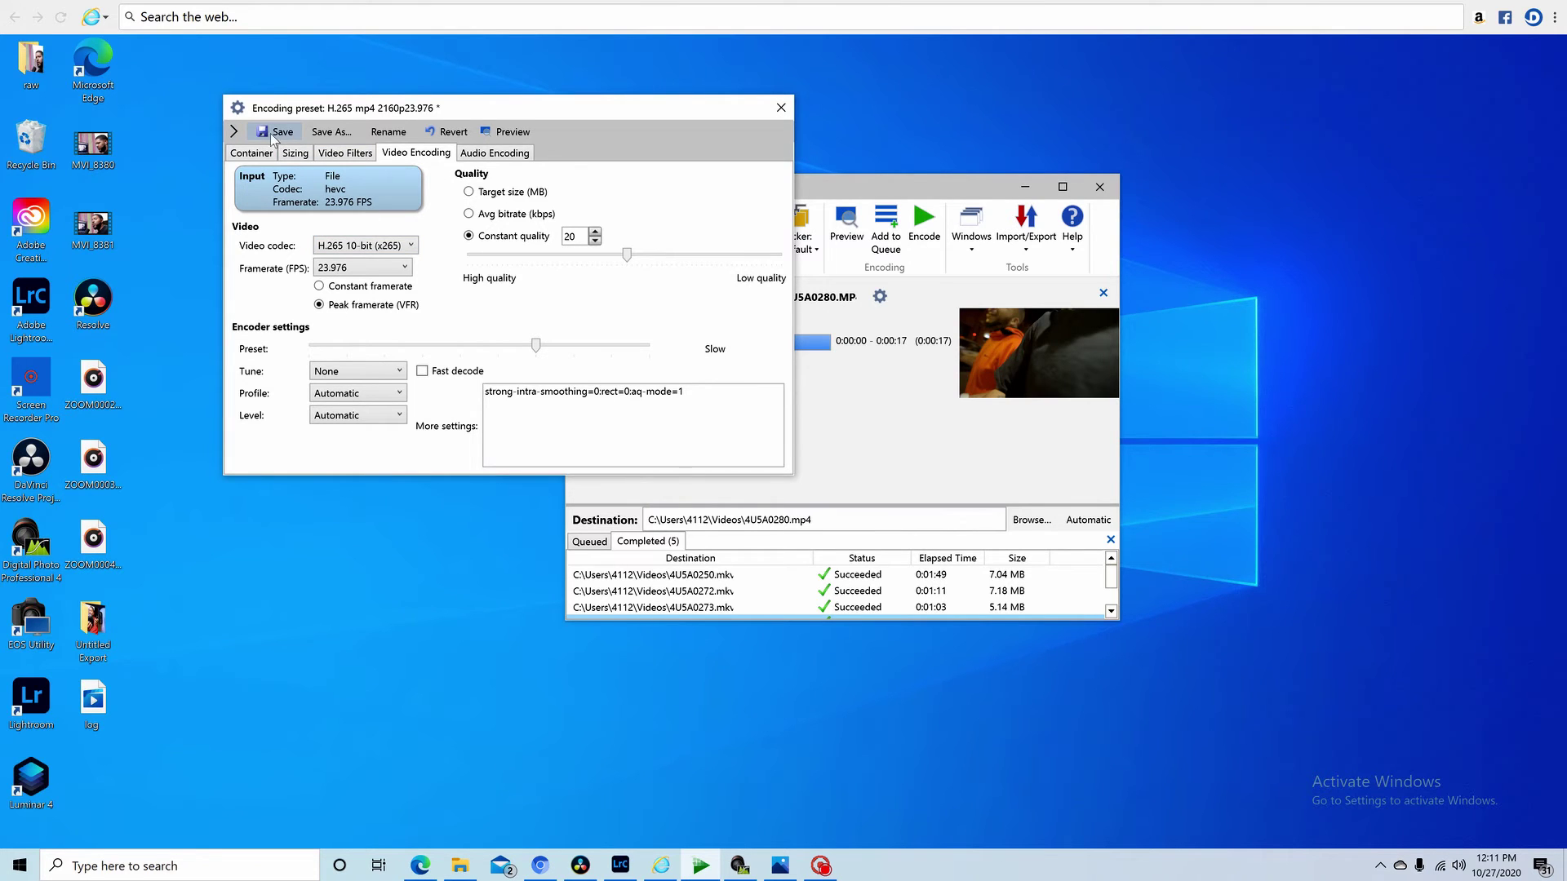
Step: Show the list of custom and built-in presets beside the H.265 mp4 2160p23.976 preset
left_click(234, 131)
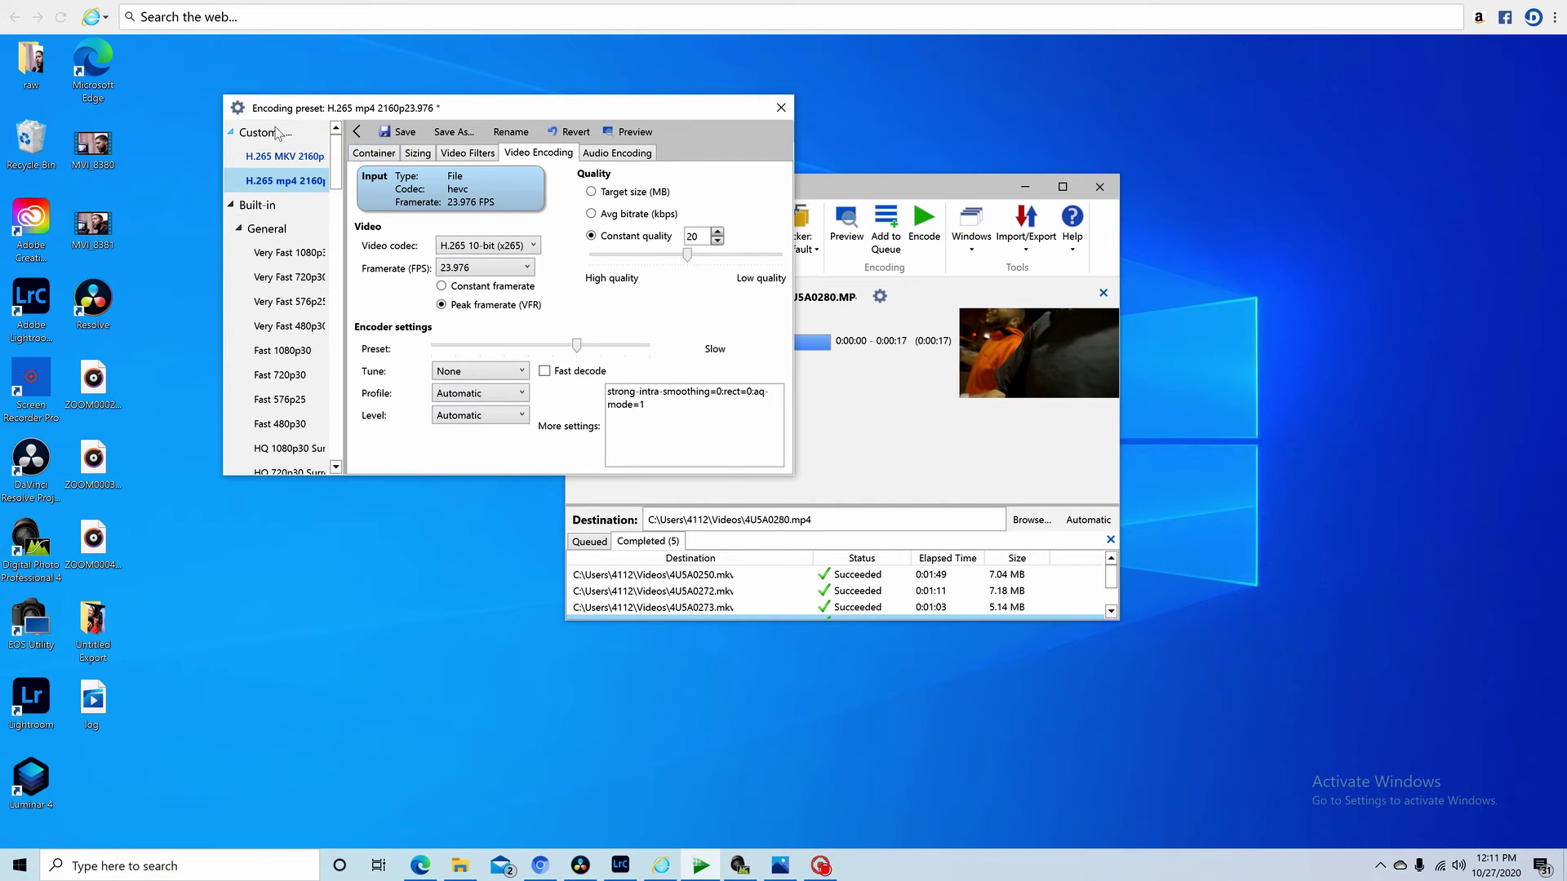
Step: Load clip 4U5A0277 from the 2020_10_18 folder as the single video source
left_click(787, 109)
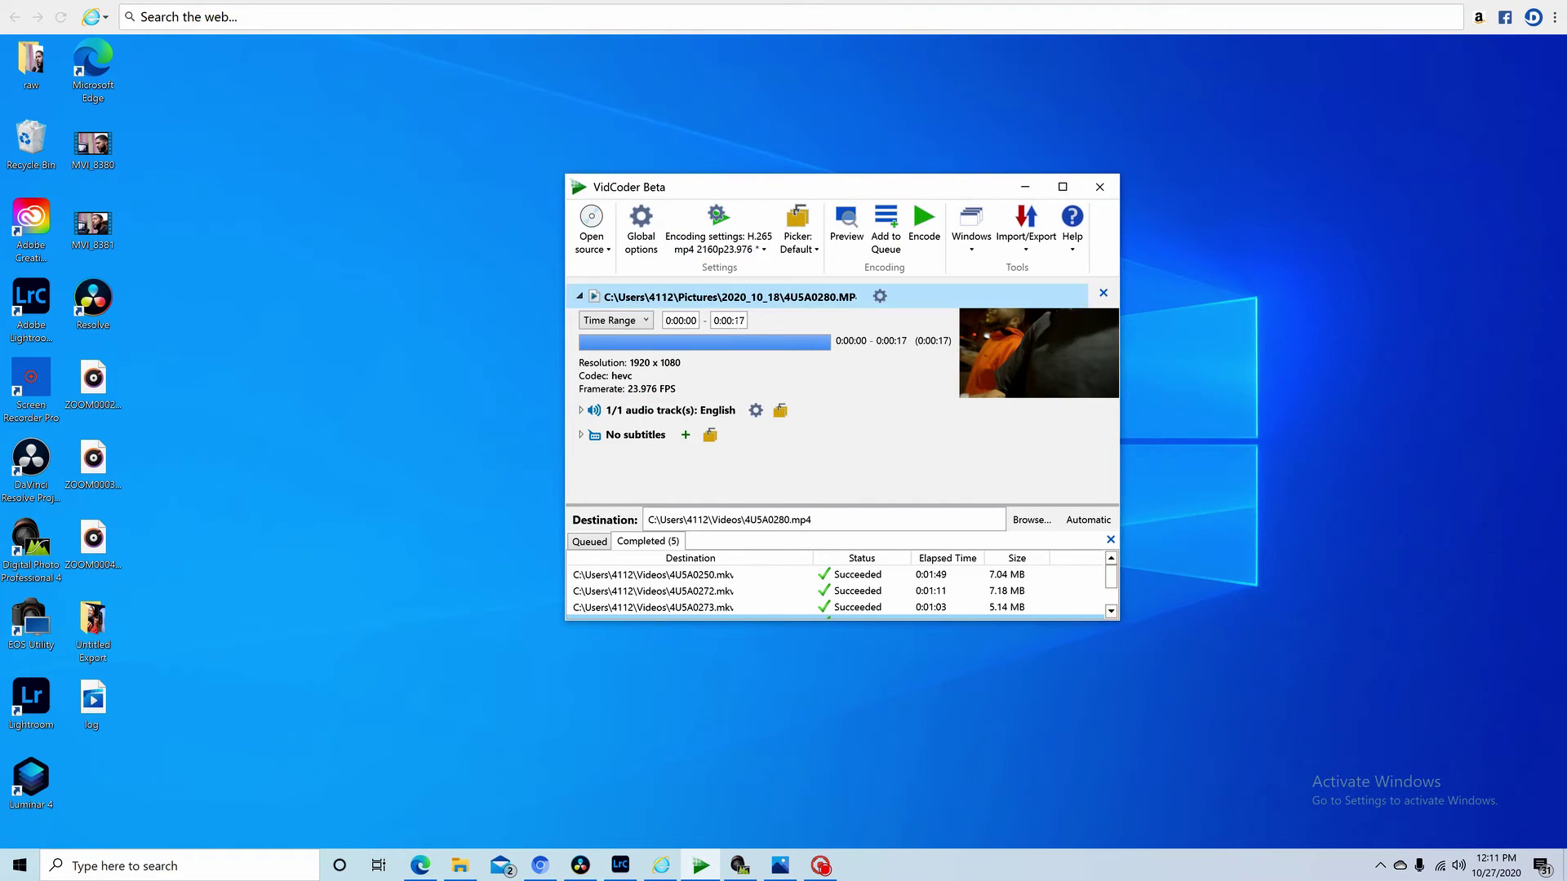
left_click(591, 219)
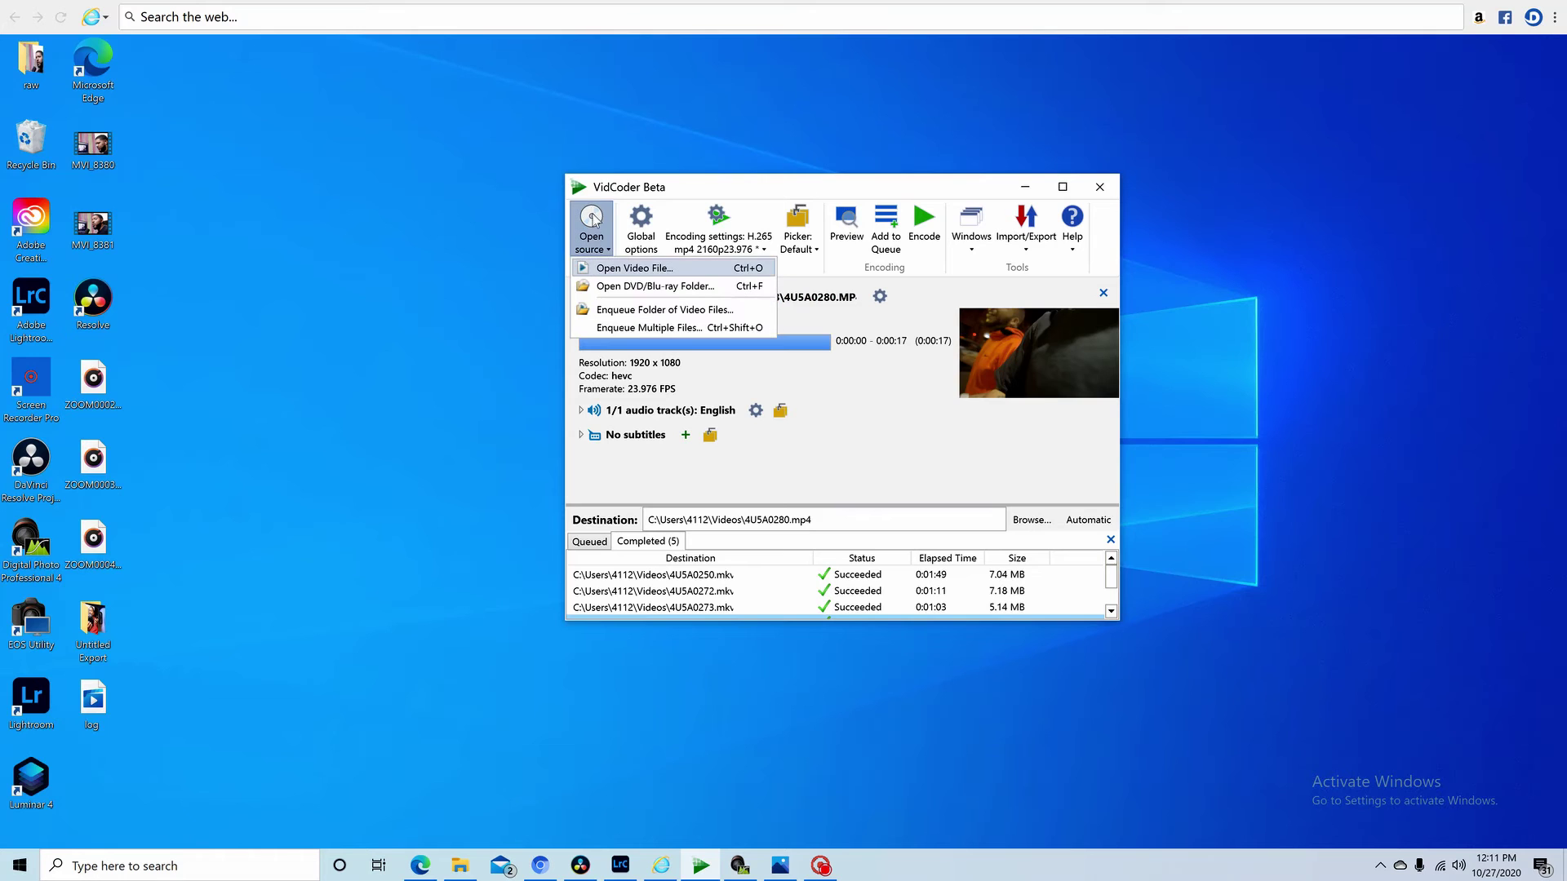
left_click(618, 270)
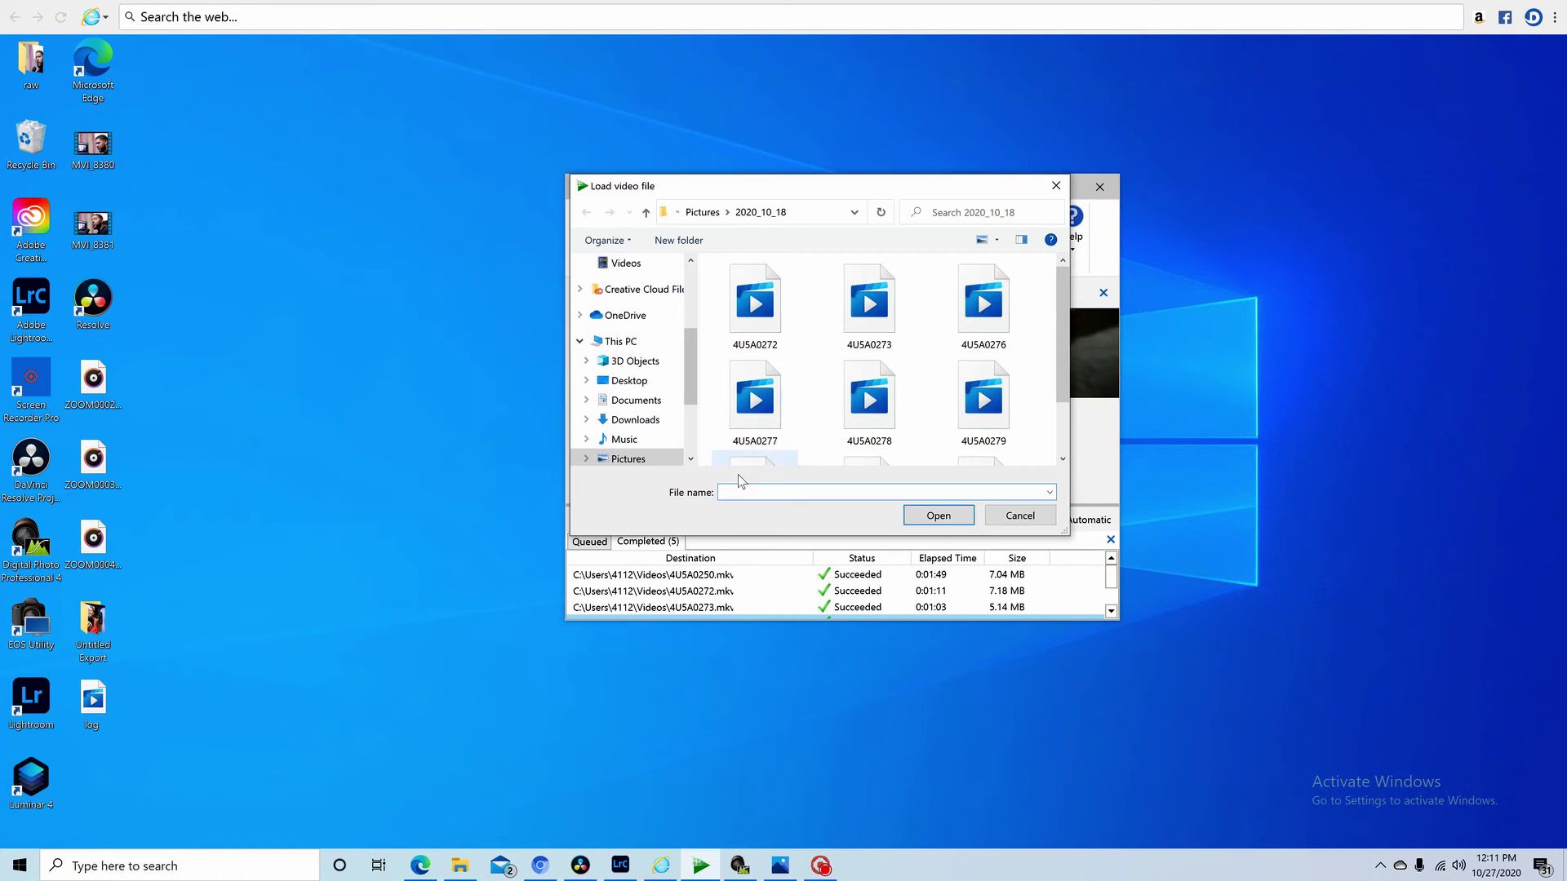
left_click(751, 400)
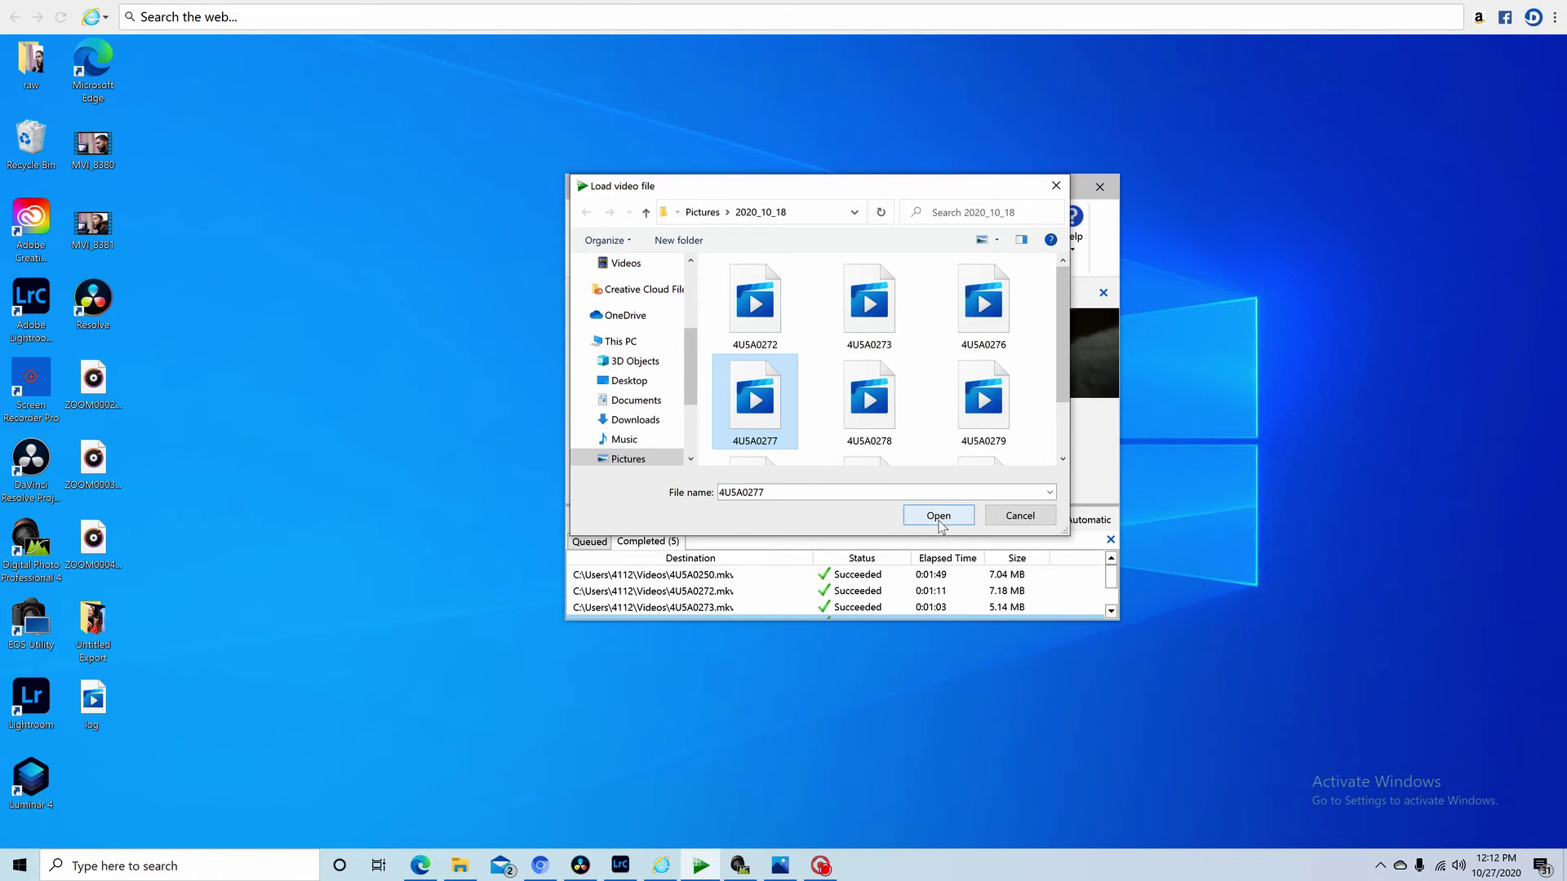
left_click(938, 516)
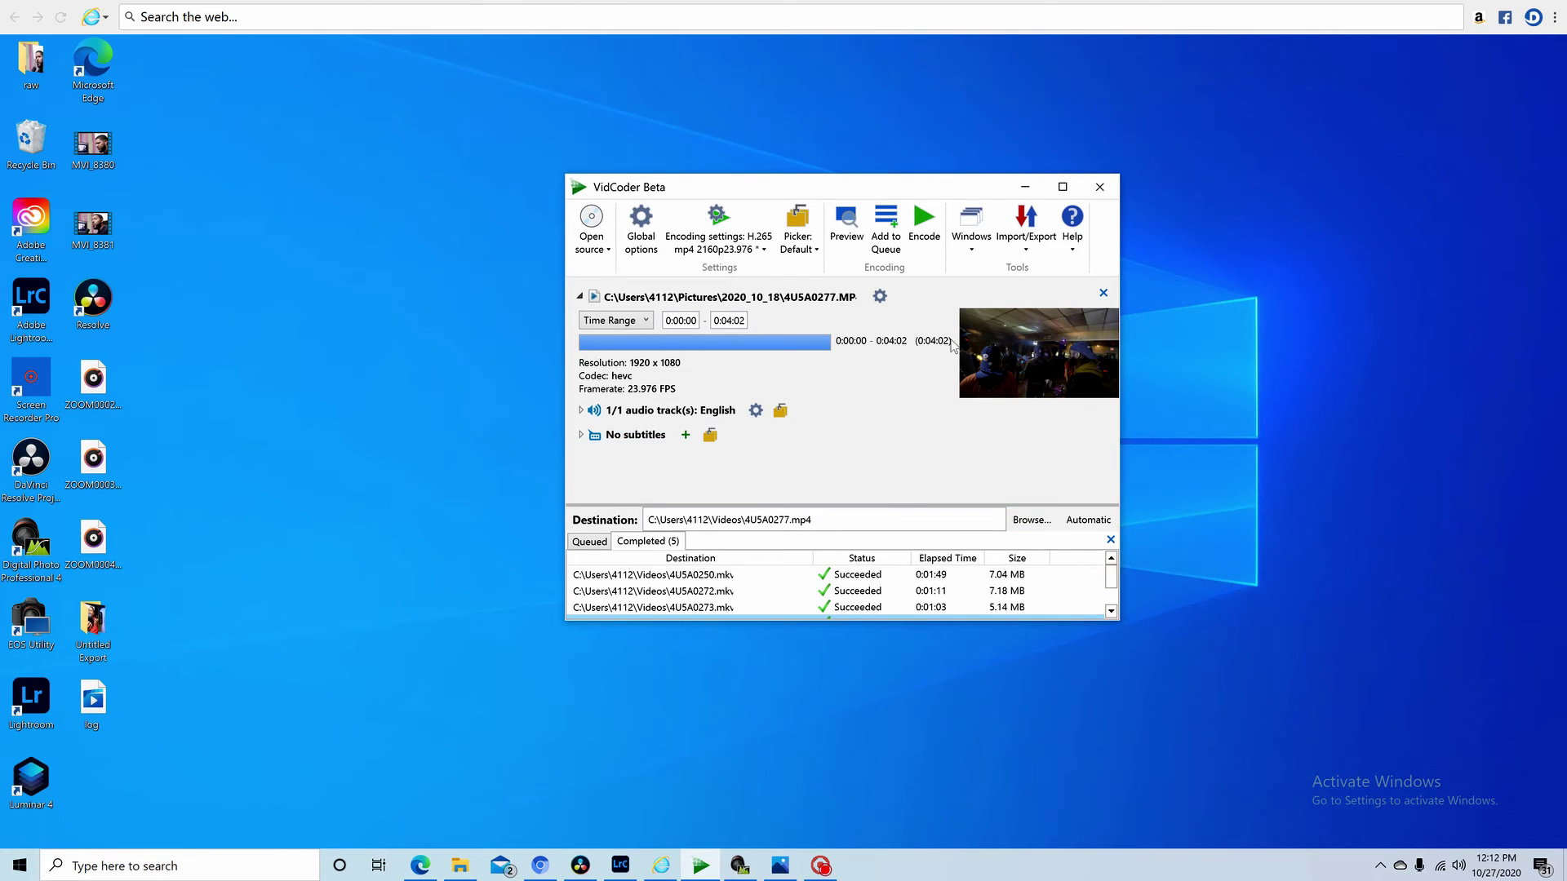
Step: Encode 4U5A0277 to 4U5A0277.mp4 and let the job run to 100%
left_click(924, 231)
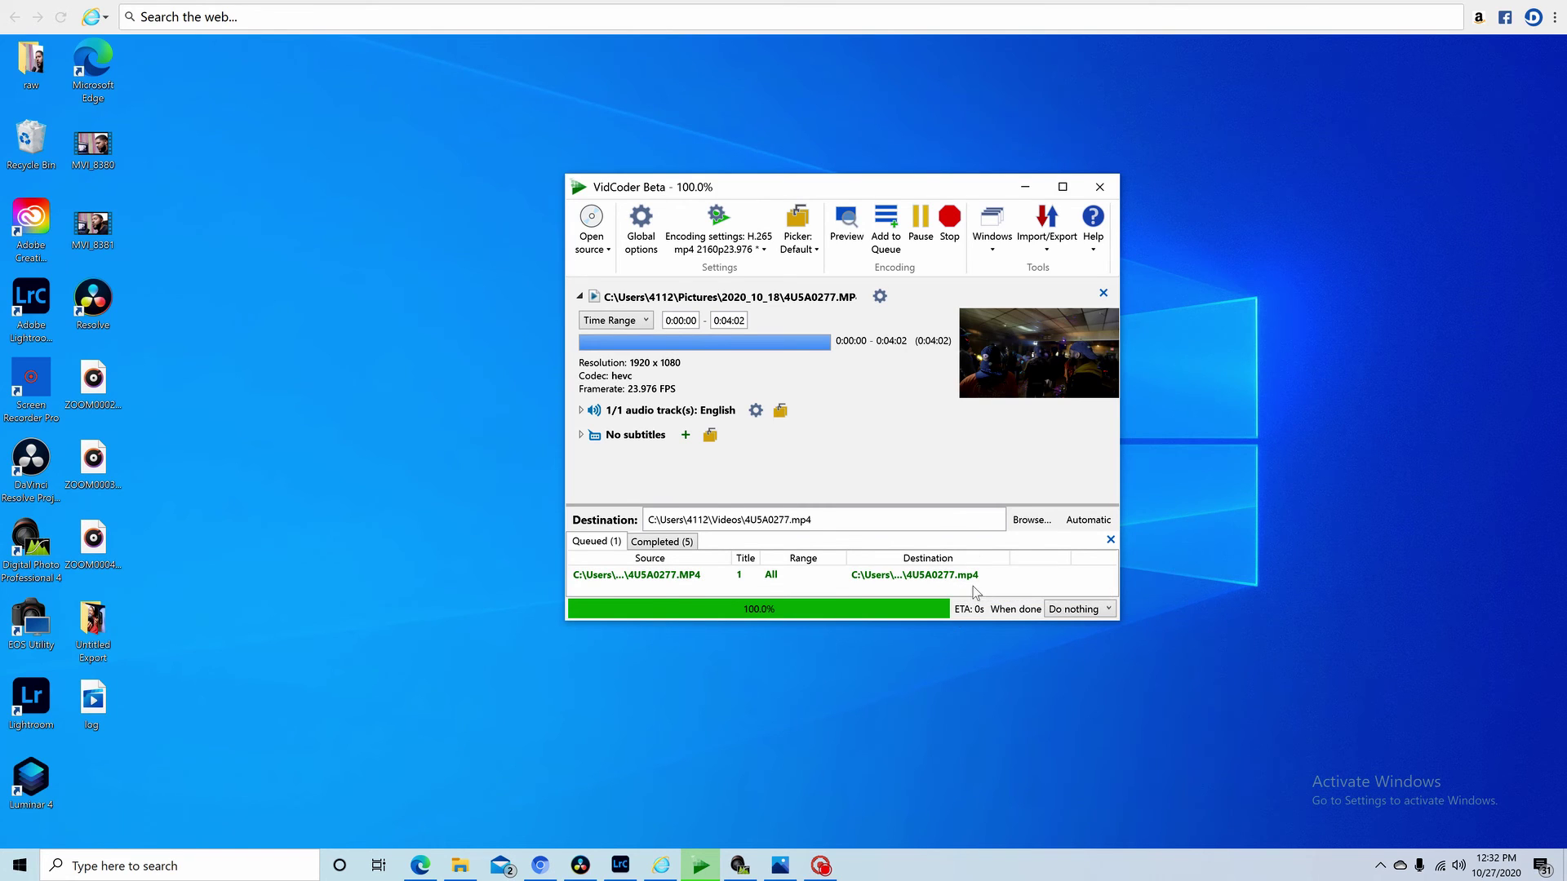
Step: Browse to the Videos folder in File Explorer and play the 219 MB 4U5A0277 encode
left_click(464, 868)
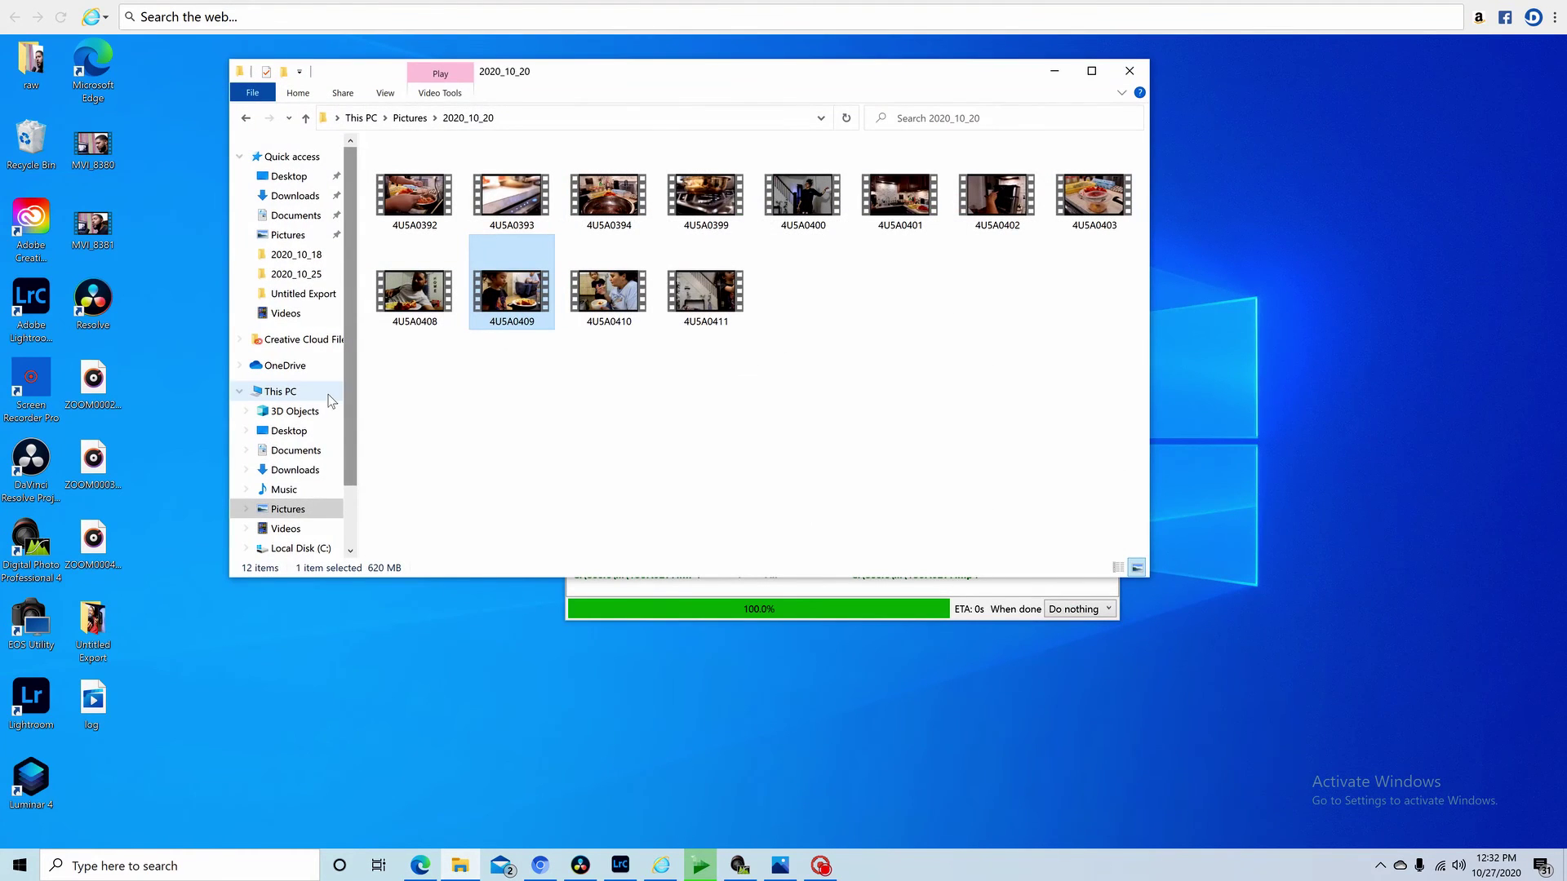
left_click(286, 528)
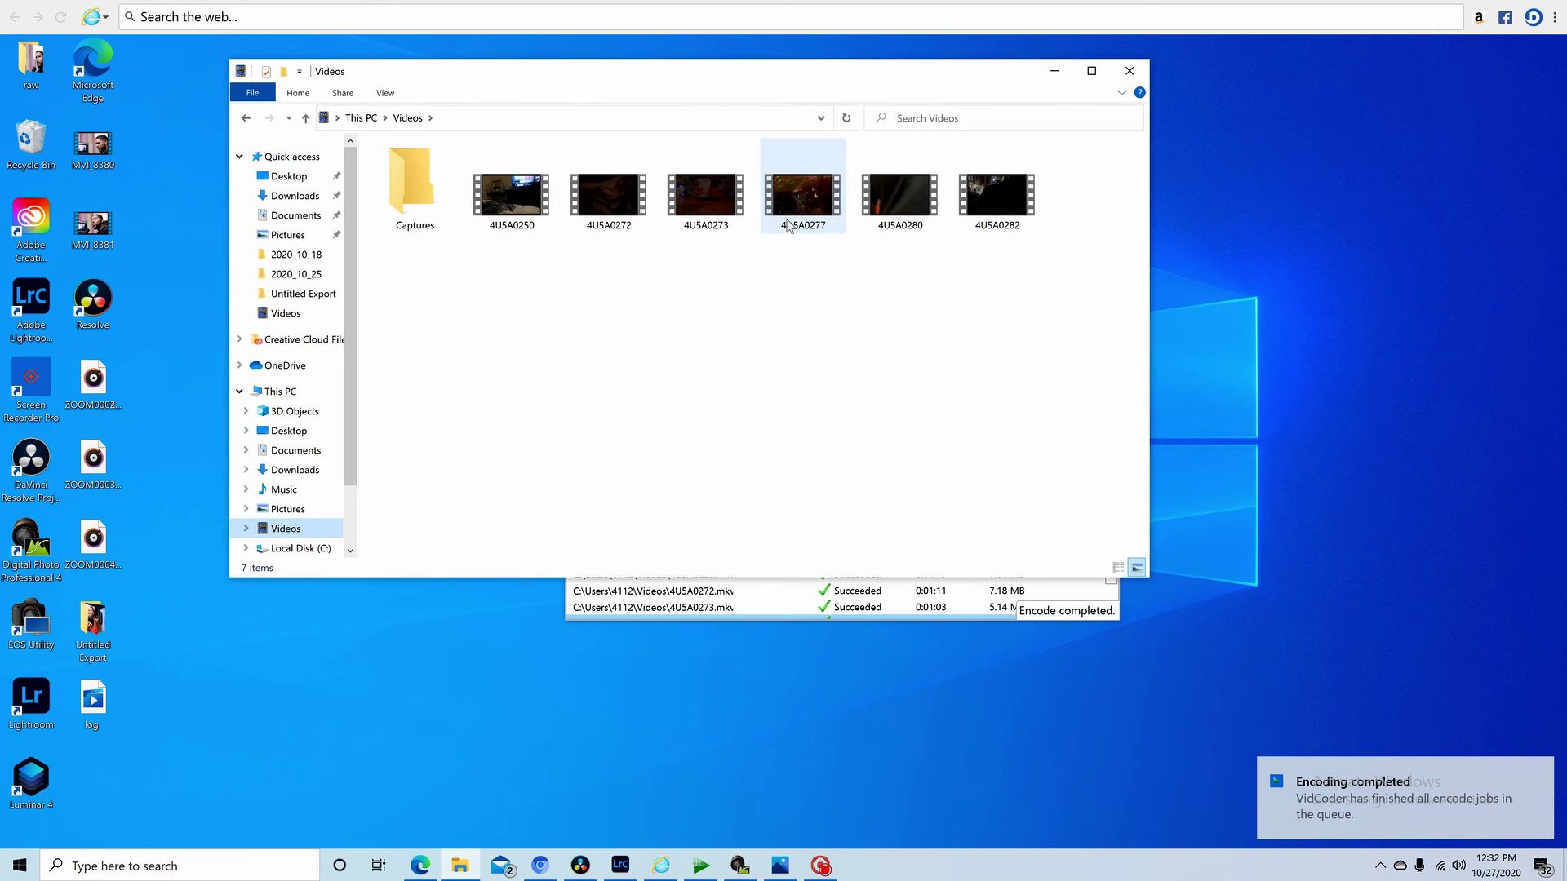
double_click(804, 204)
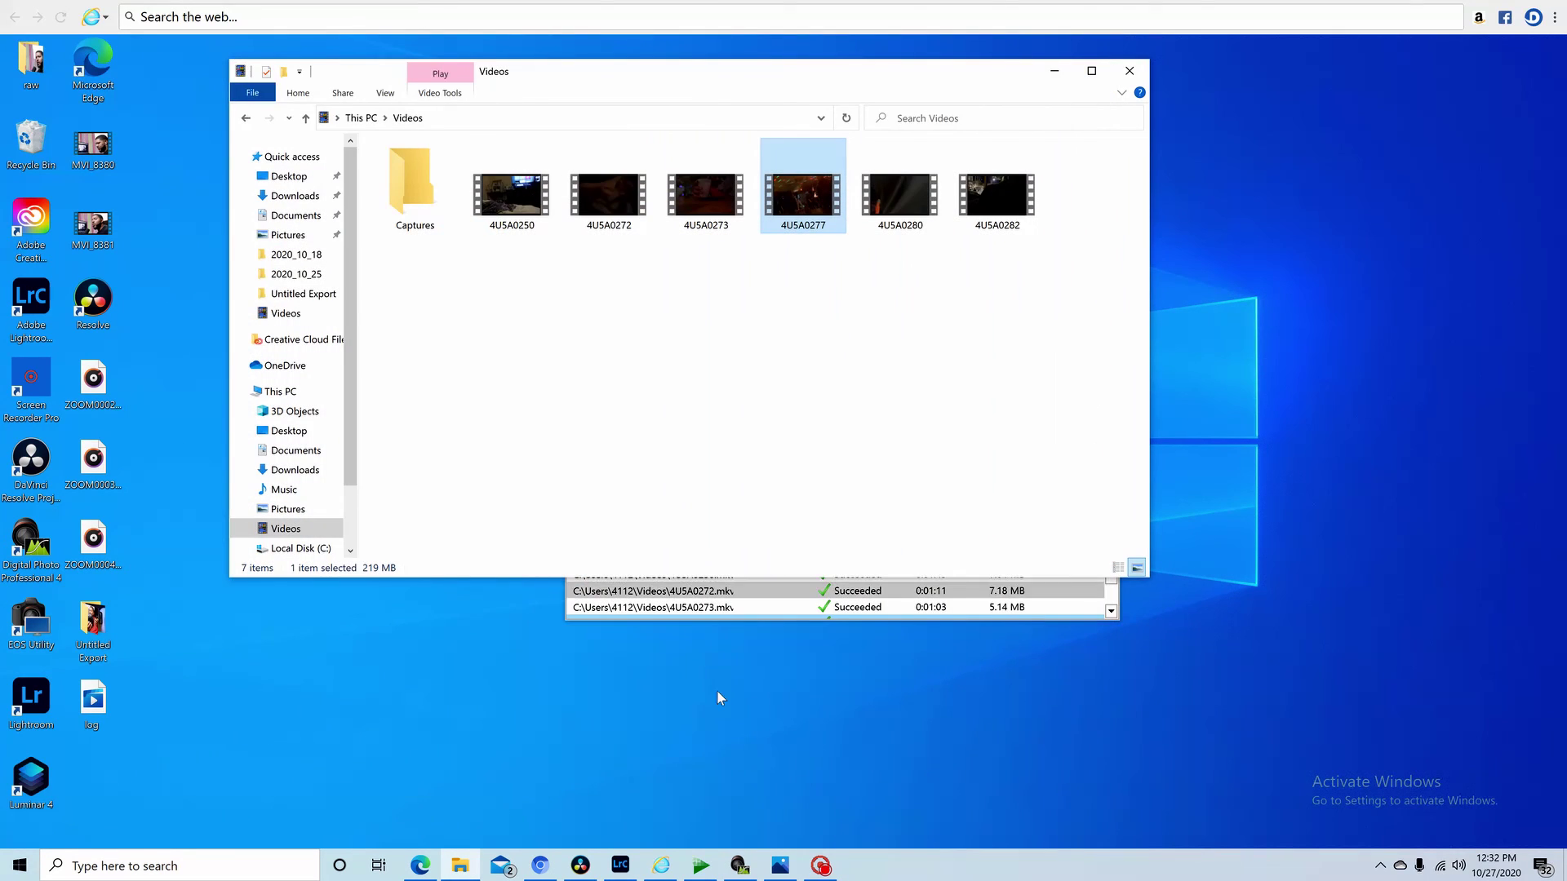
mouse_move(785, 876)
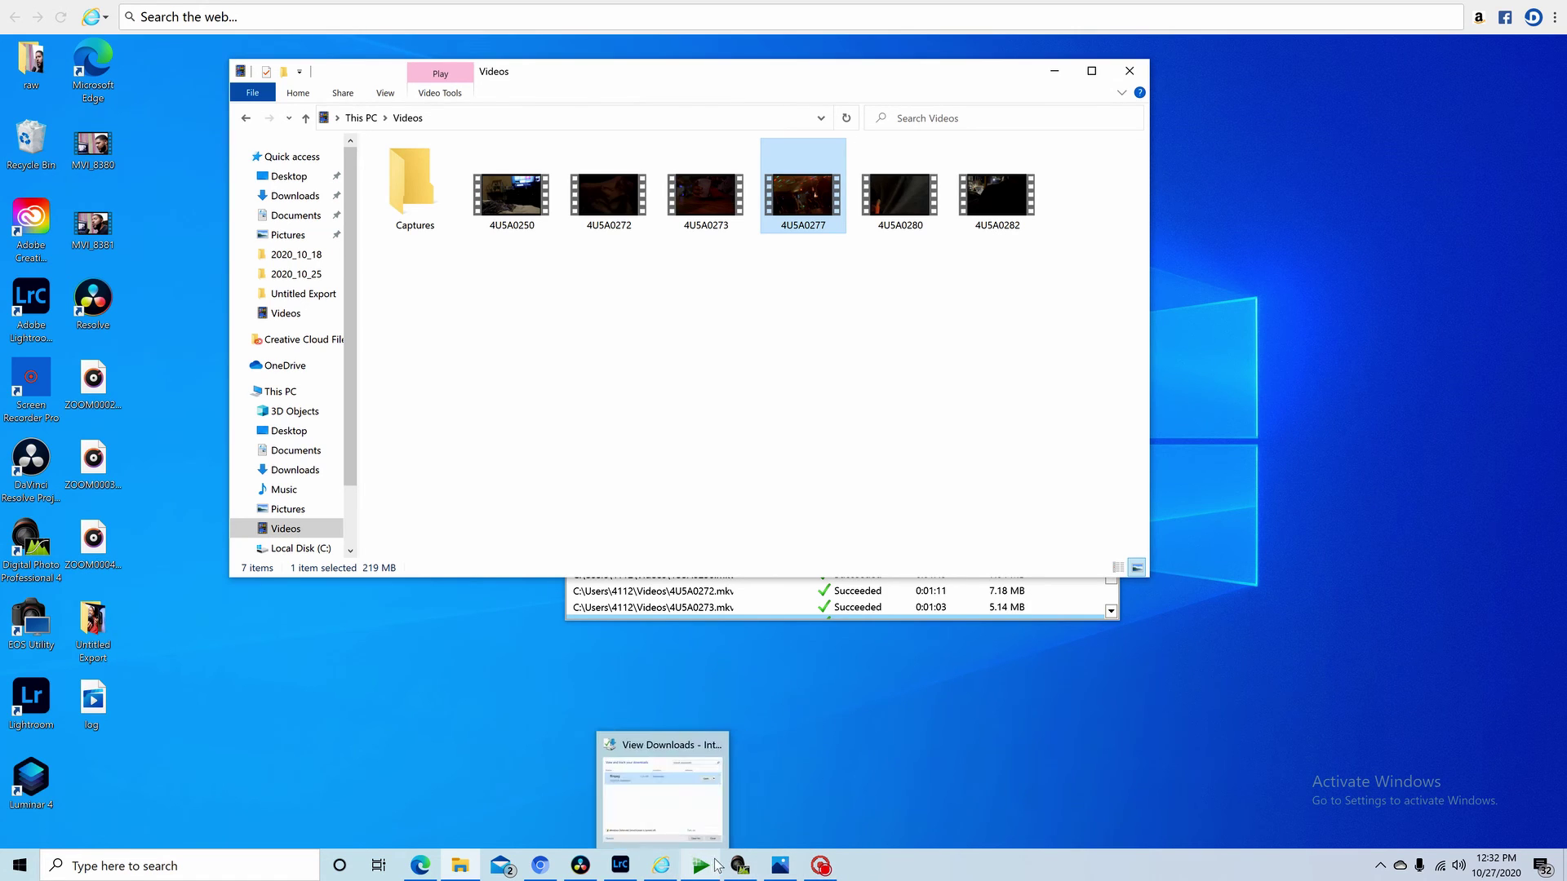
Step: In DaVinci Resolve, import 4U5A0277.mp4 from This PC > Videos into the Media Pool
left_click(582, 866)
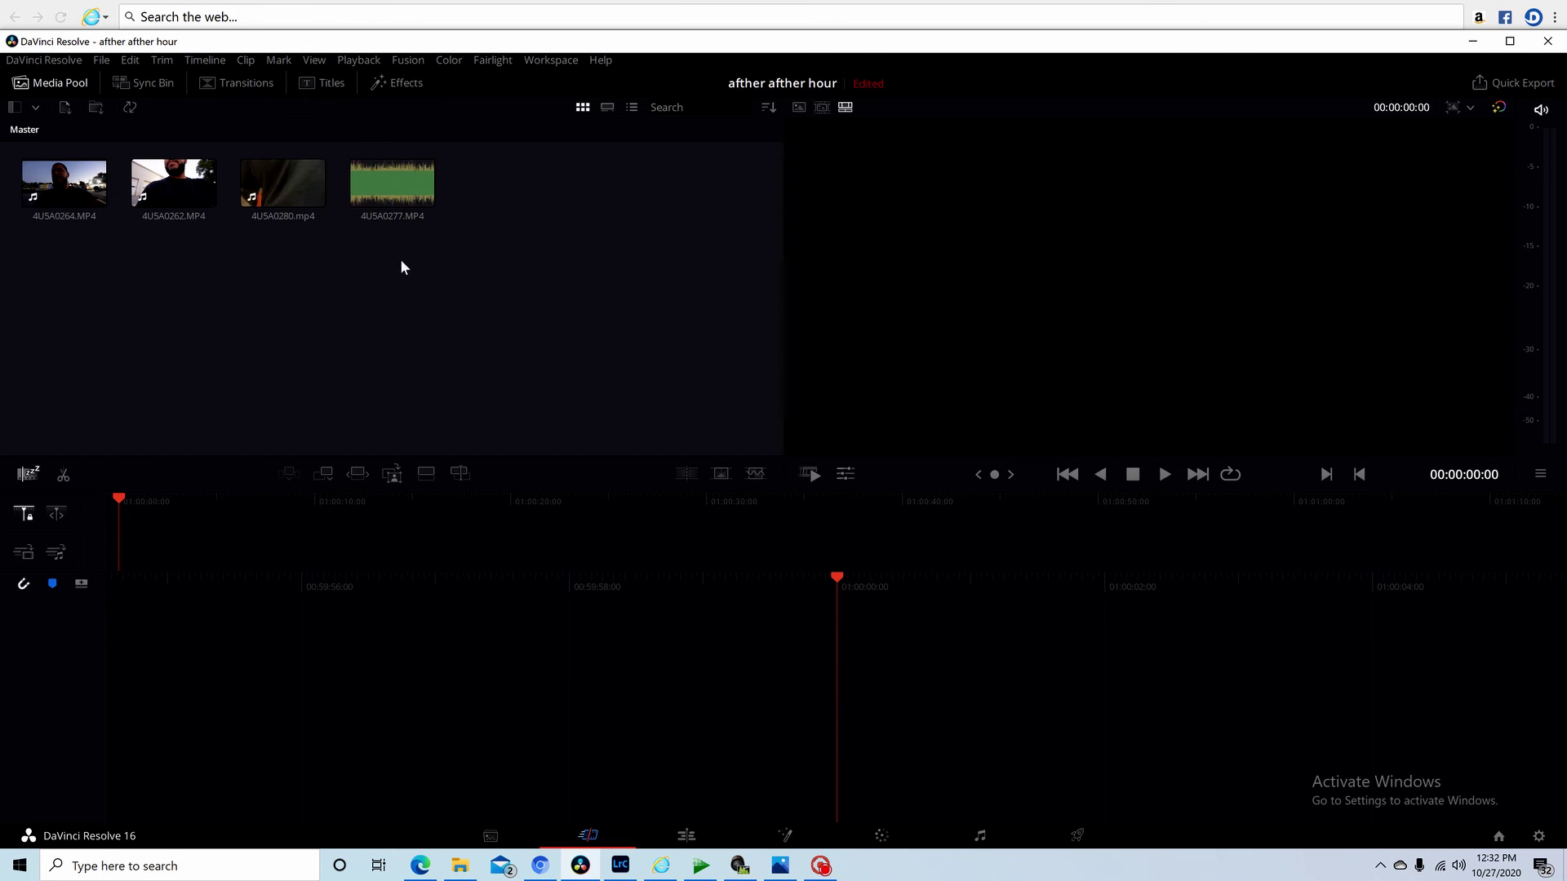
left_click(282, 181)
left_click(183, 141)
left_click(69, 106)
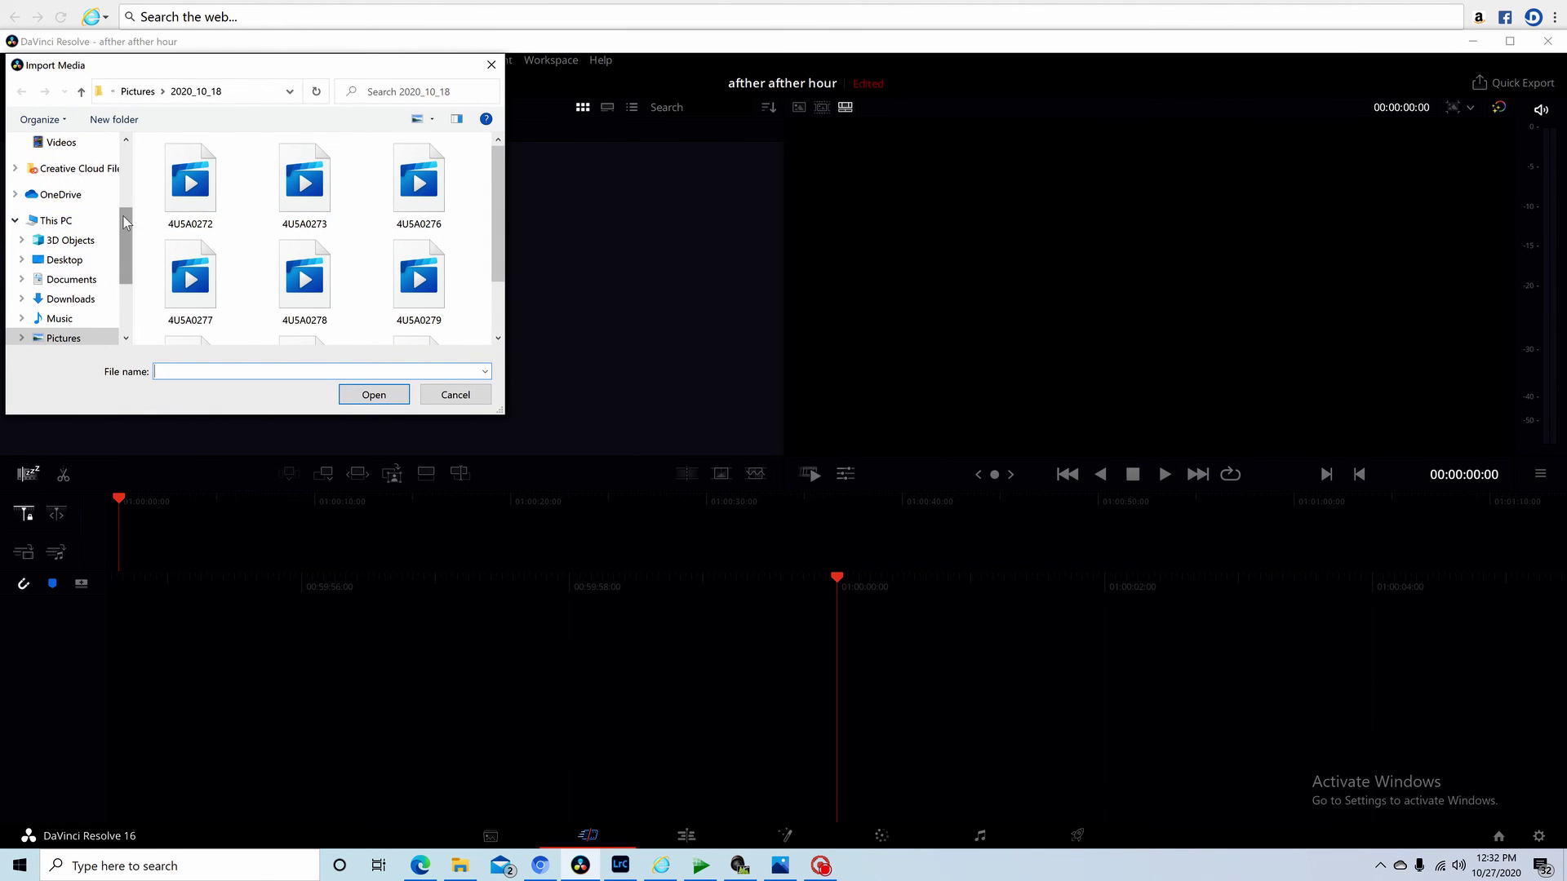
left_click_drag(130, 218, 127, 265)
left_click(87, 260)
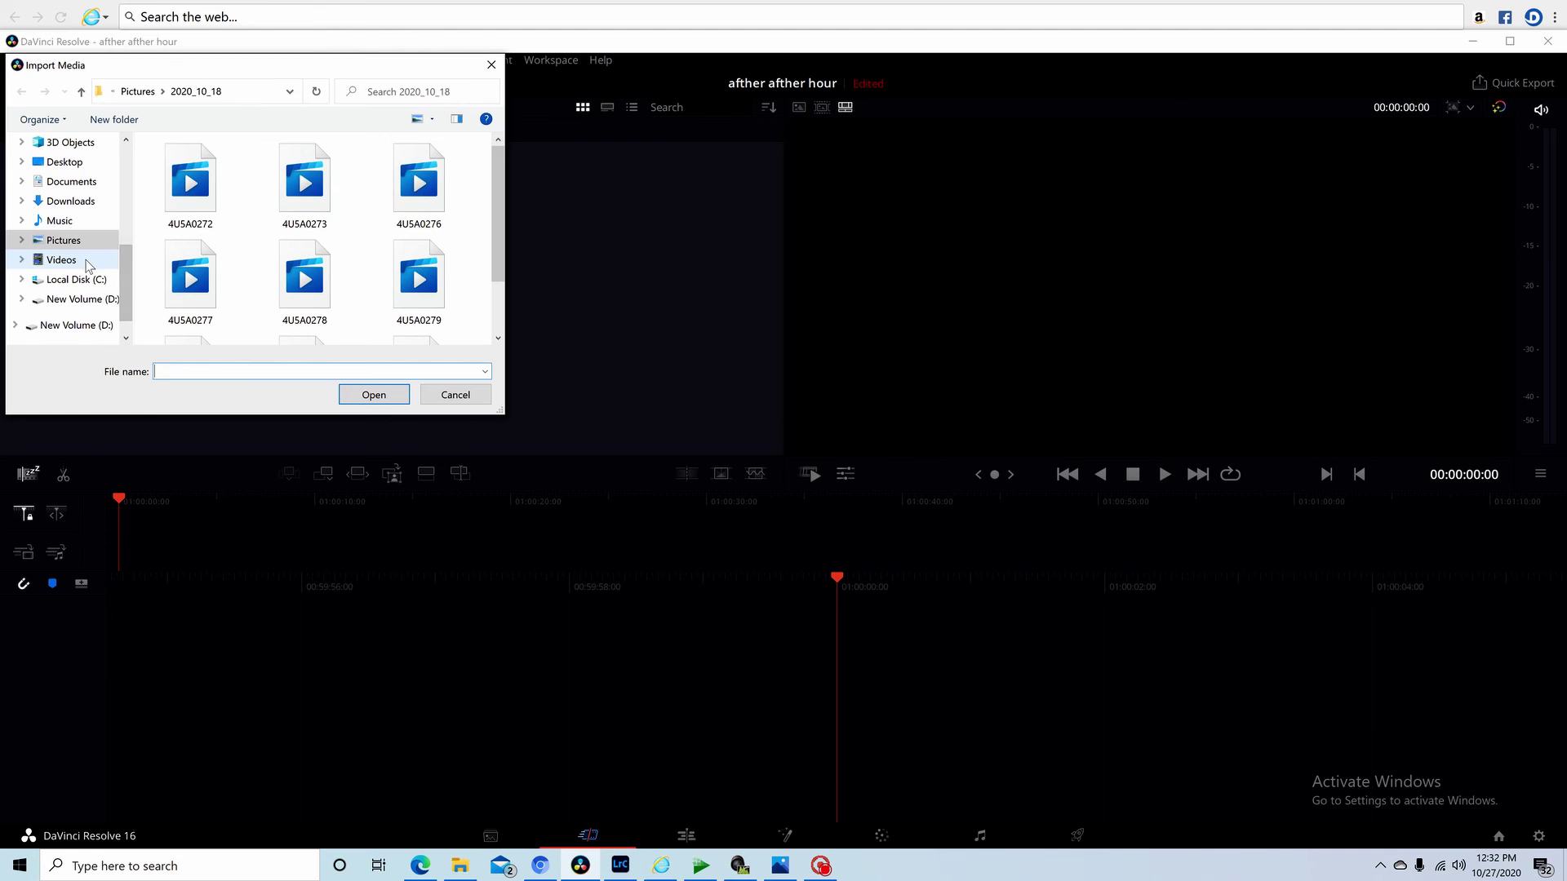
double_click(186, 299)
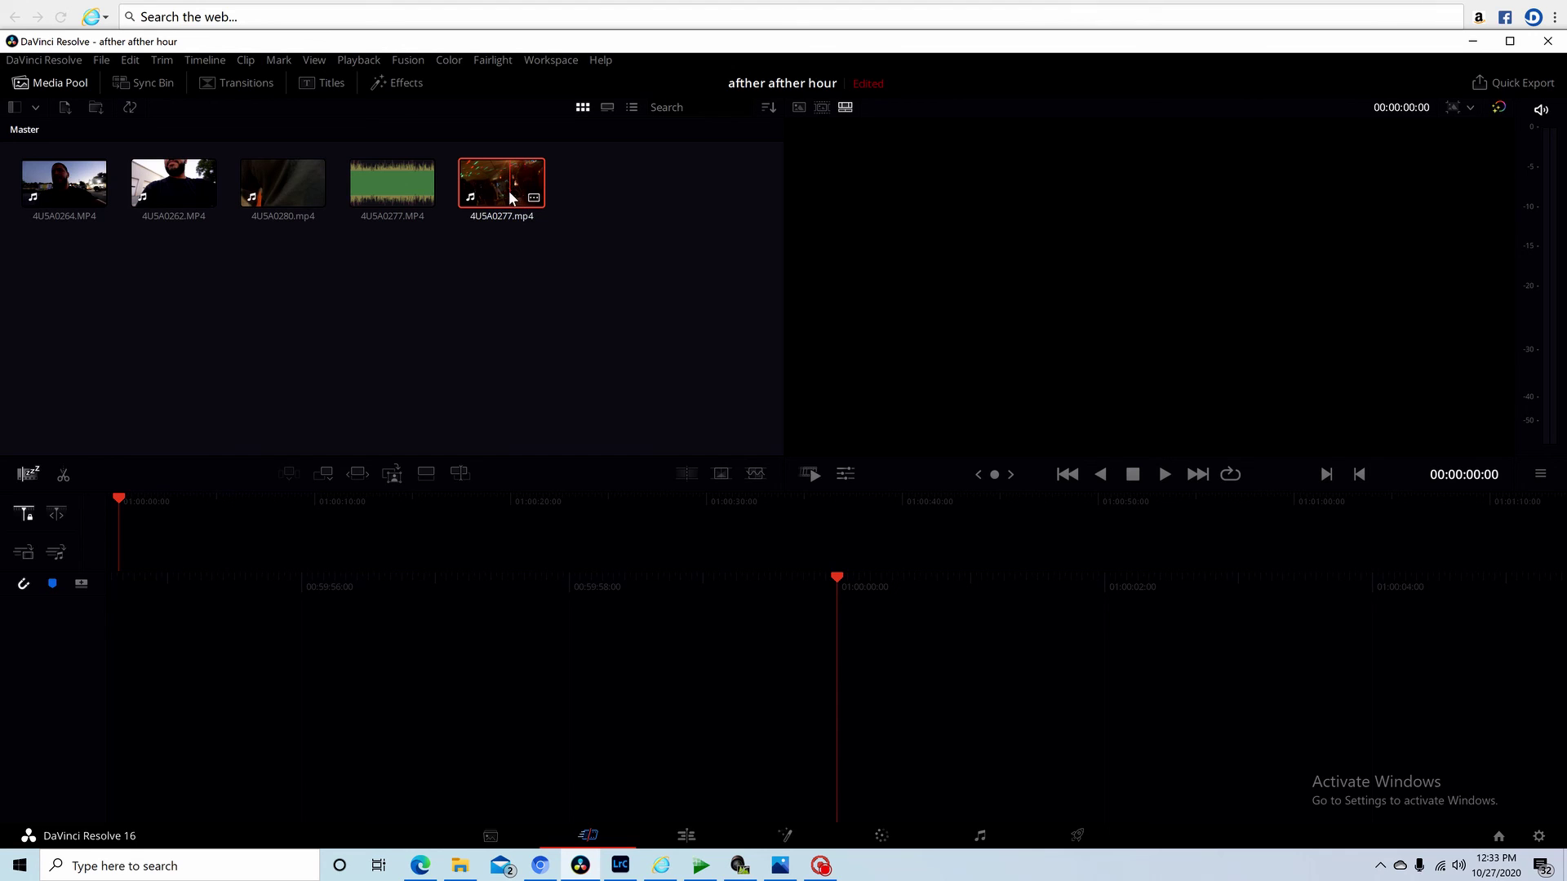
Step: Place 4U5A0277.mp4 on a new Timeline 1 and play it to 01:00:03:11
left_click_drag(507, 196, 863, 569)
left_click_drag(890, 652, 883, 663)
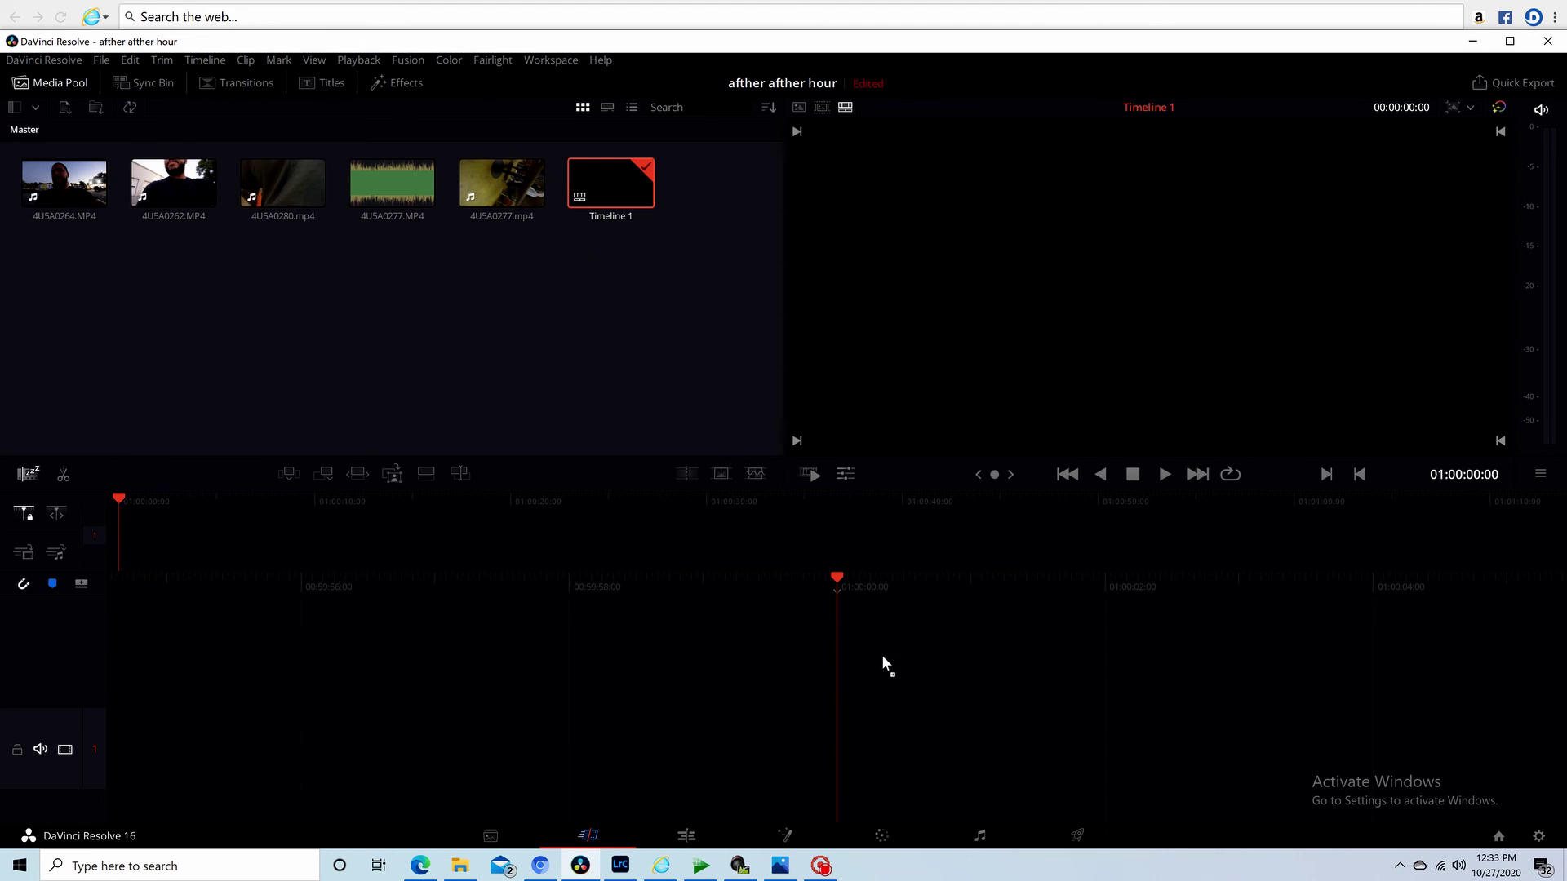
key("ctrl+z")
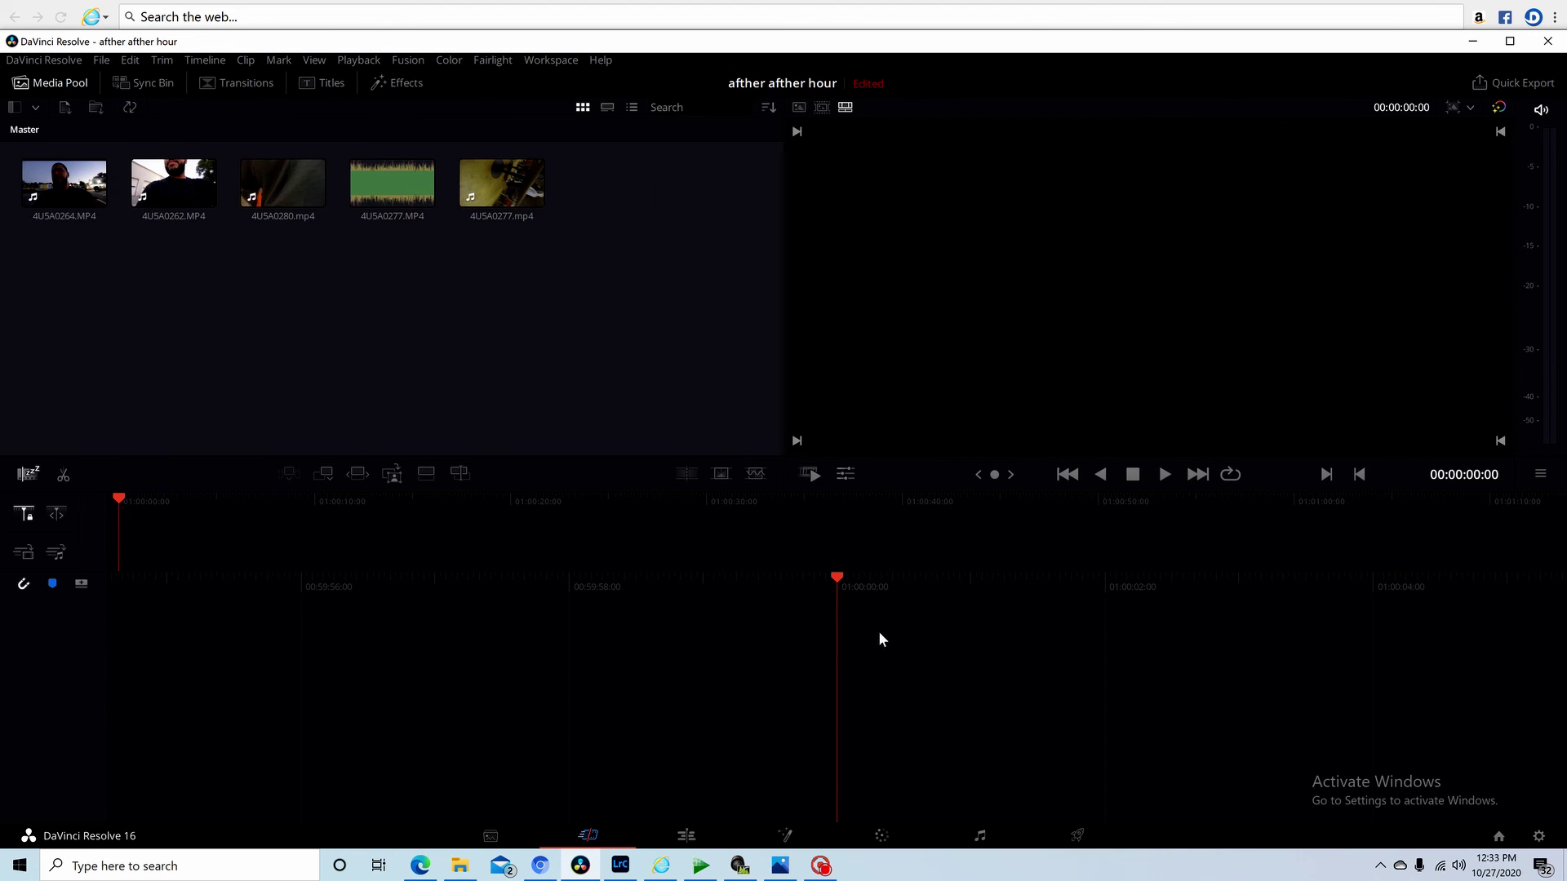
left_click(500, 200)
left_click_drag(500, 196, 336, 547)
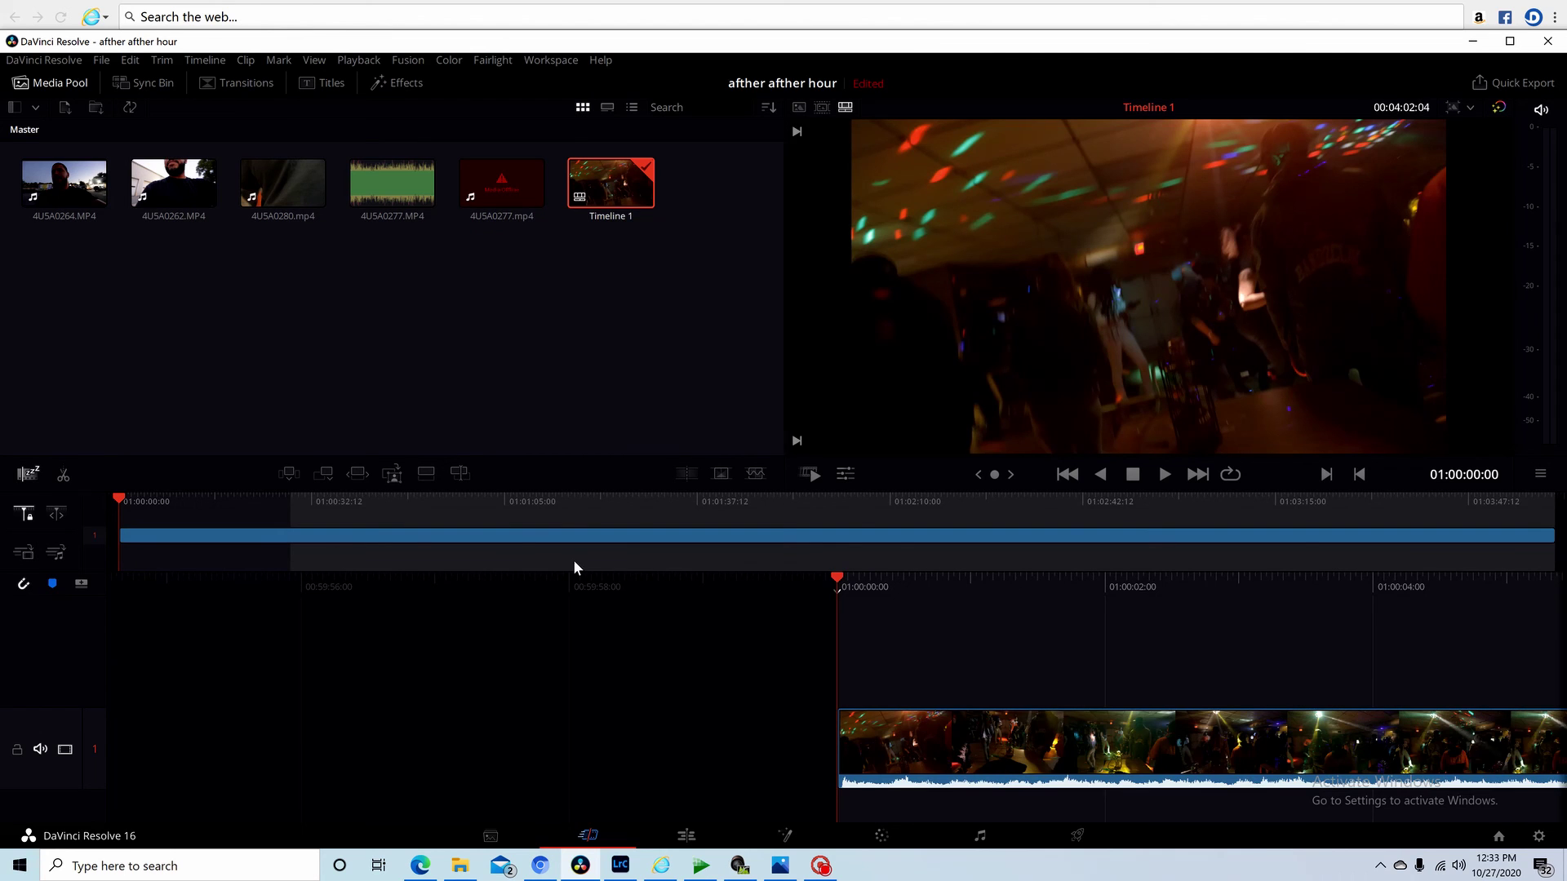
left_click(1167, 475)
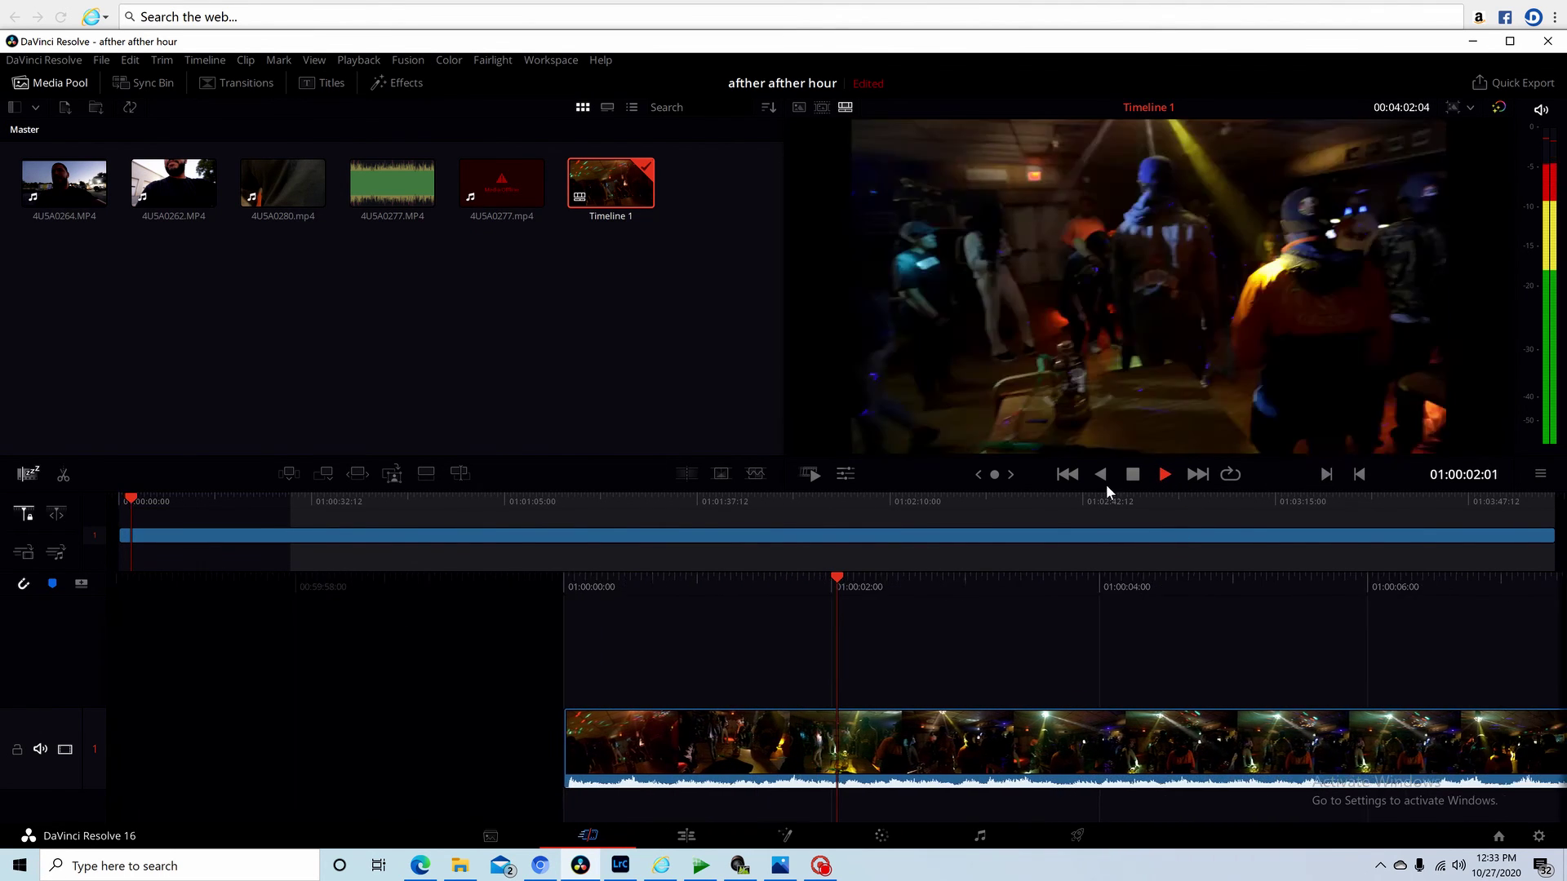
left_click(1131, 477)
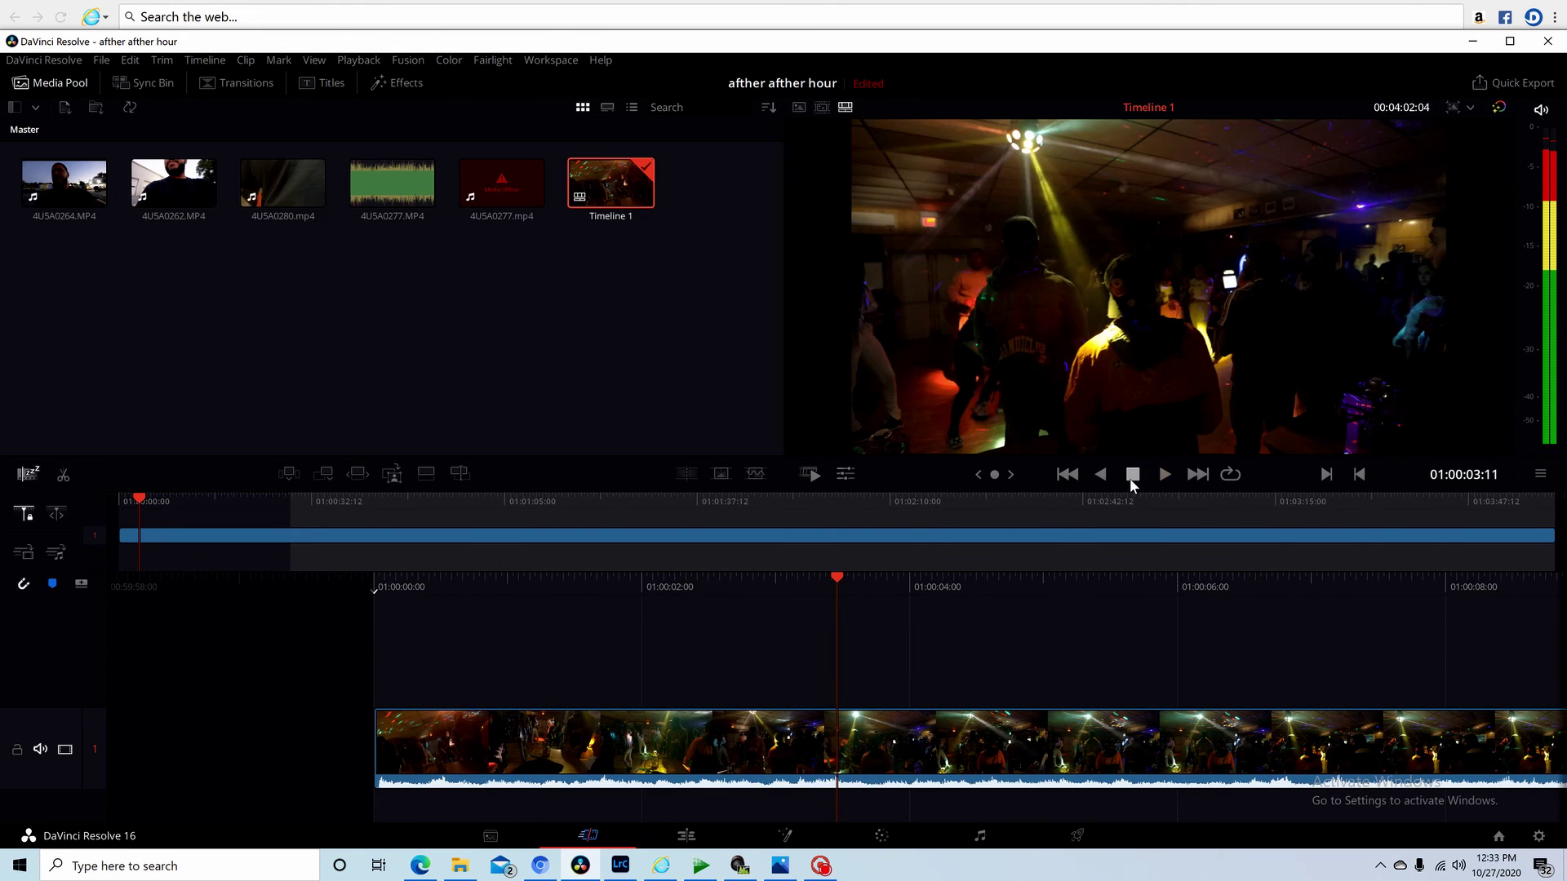